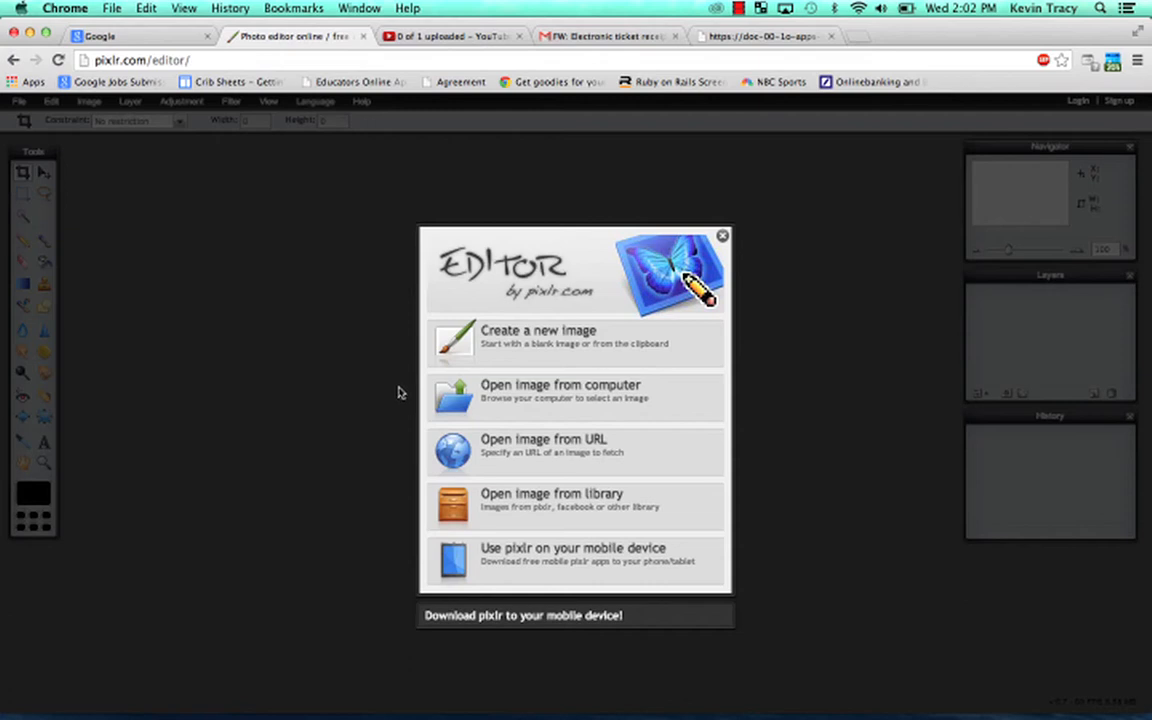
Create a new transparent 800 x 600 image and add a second layer to it.
click(531, 351)
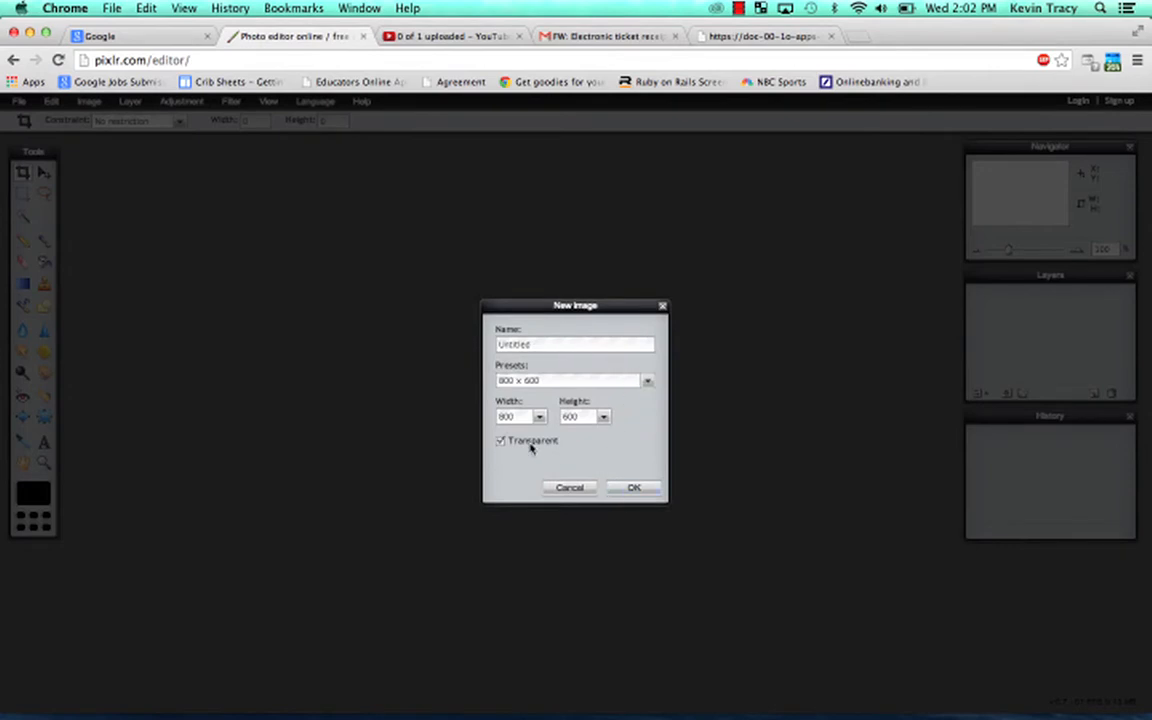
click(649, 489)
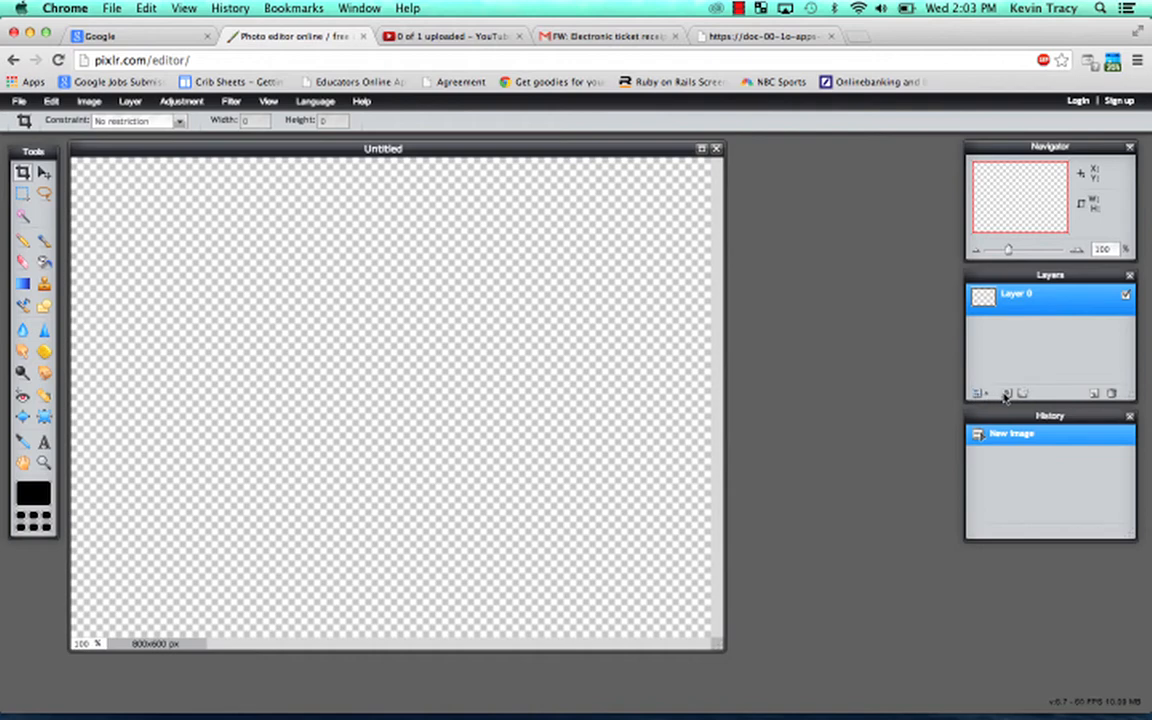
click(1094, 397)
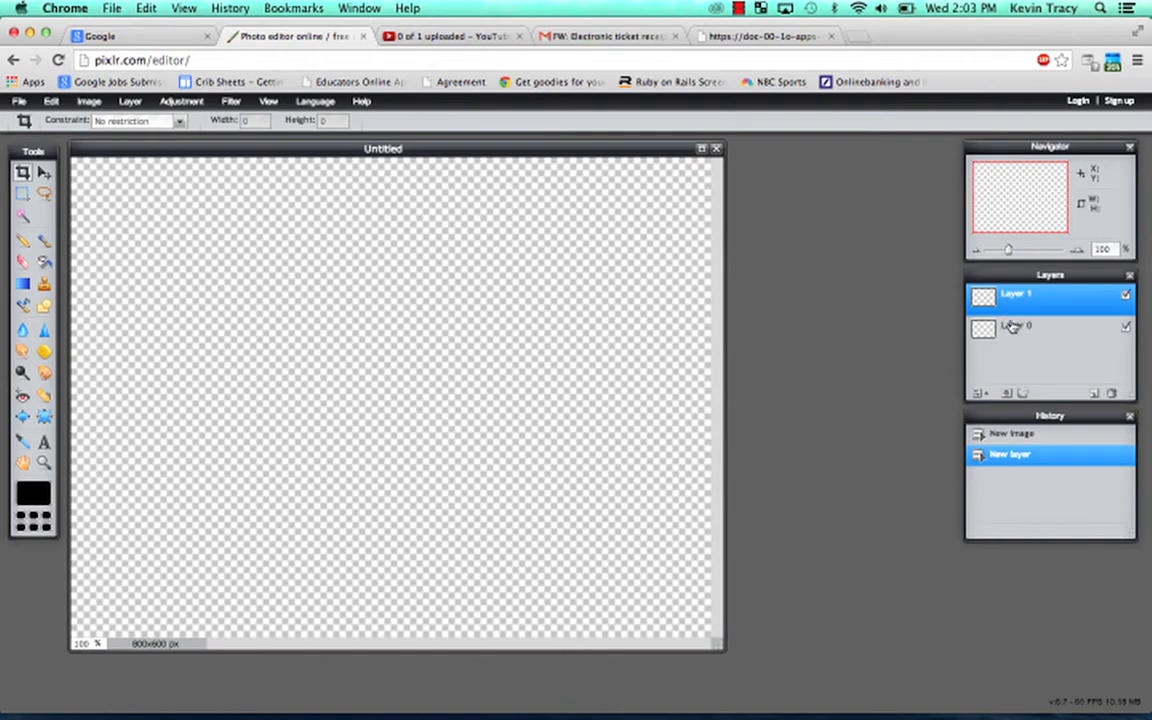
click(1011, 325)
click(1011, 302)
click(1011, 325)
click(1012, 304)
click(1013, 322)
click(1012, 300)
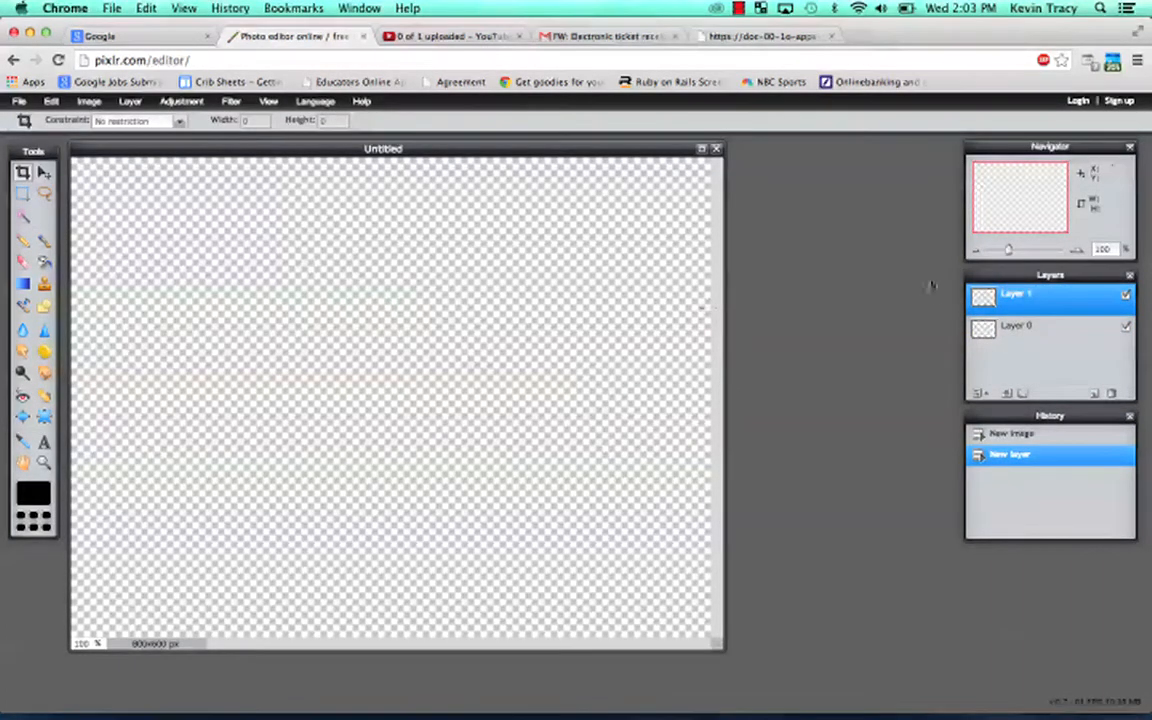
Paint a large black scribble across the canvas on Layer 0 with a hard round brush of size 50.
click(1013, 325)
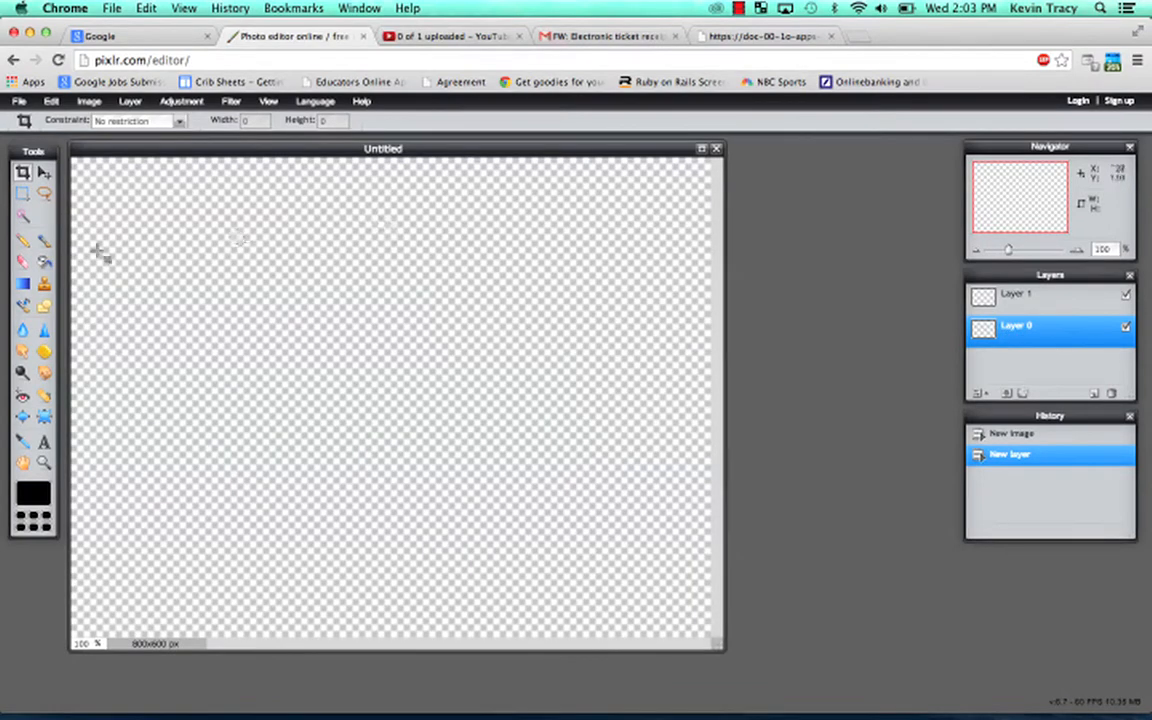
click(44, 241)
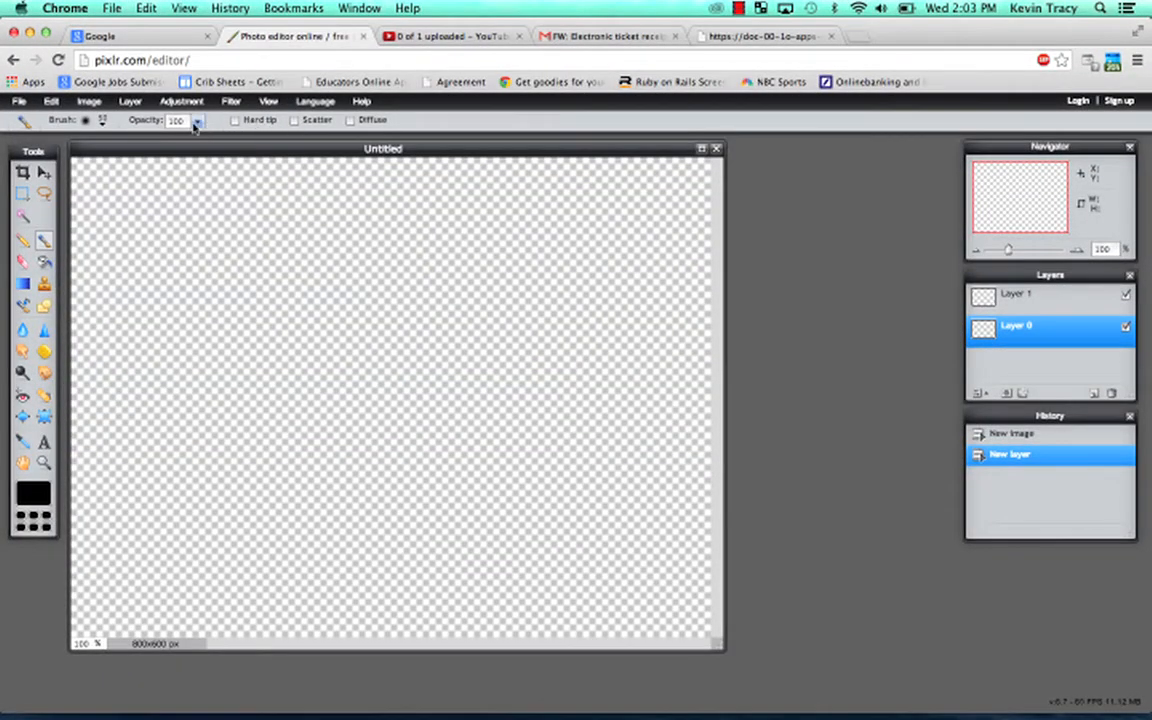
click(101, 121)
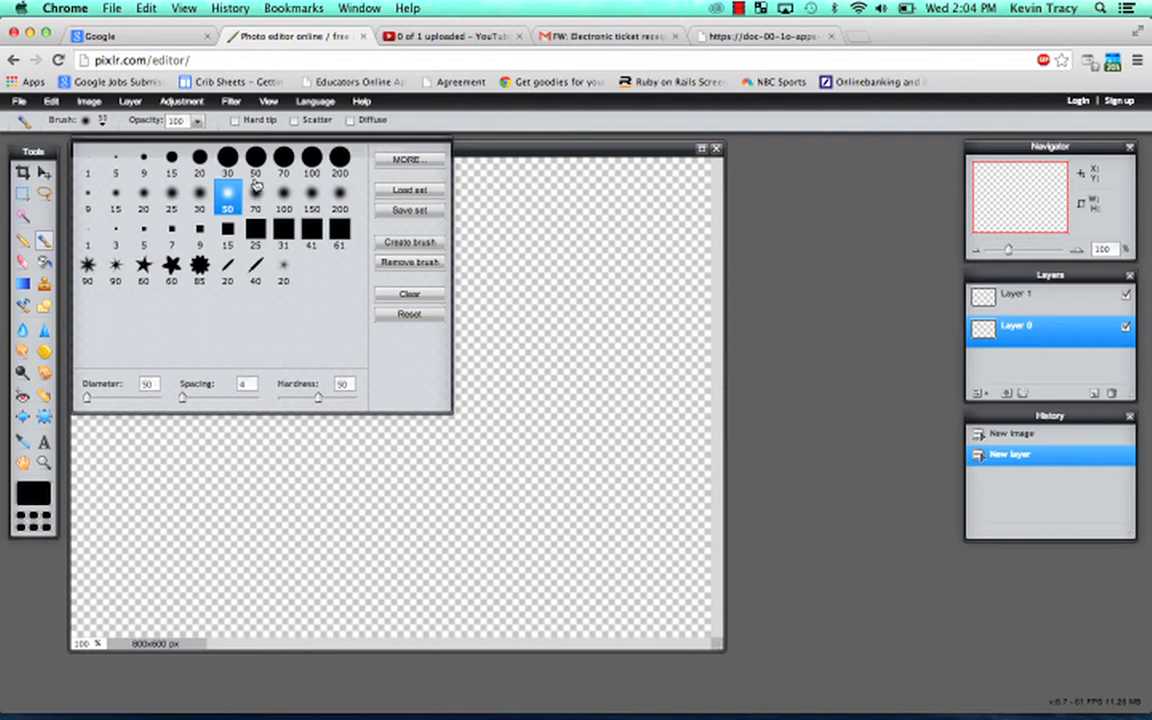
click(256, 160)
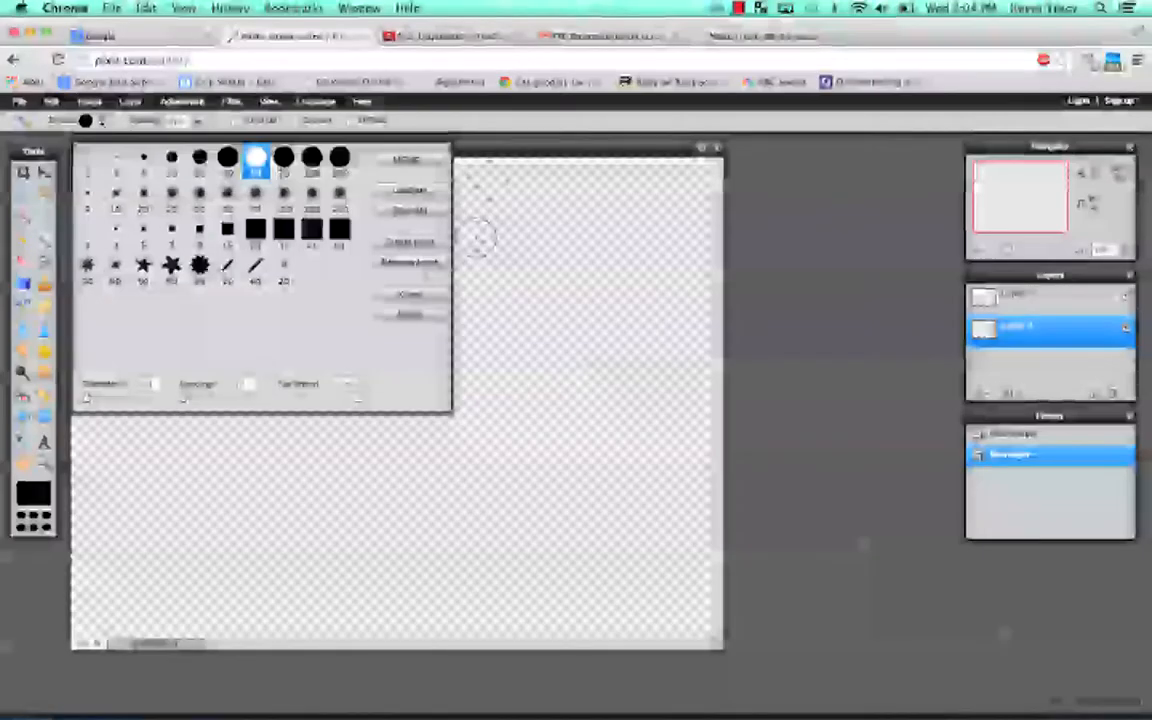
click(508, 148)
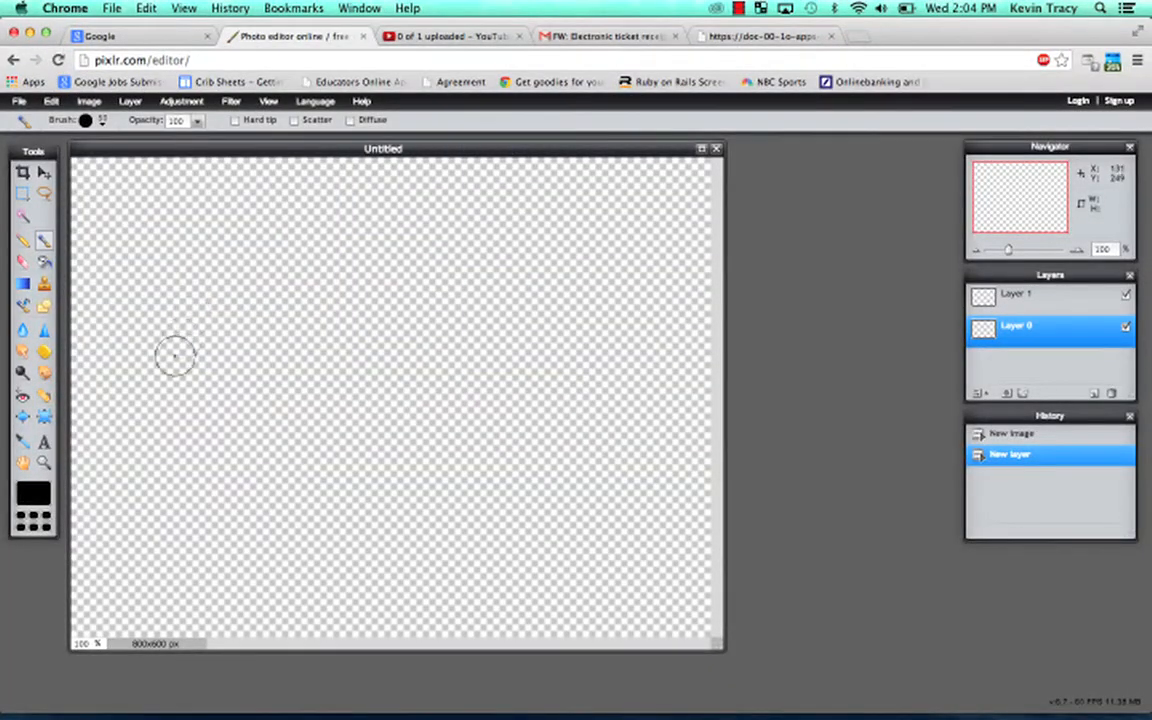
mouse_move(150, 372)
mouse_down()
mouse_move(250, 245)
mouse_move(277, 338)
mouse_move(312, 265)
mouse_move(320, 291)
mouse_move(525, 376)
mouse_move(550, 322)
mouse_move(465, 254)
mouse_move(397, 414)
mouse_move(400, 471)
mouse_move(288, 594)
mouse_move(365, 409)
mouse_move(395, 399)
mouse_move(525, 489)
mouse_move(622, 441)
mouse_move(640, 349)
mouse_move(595, 374)
mouse_move(535, 444)
mouse_move(450, 565)
mouse_up()
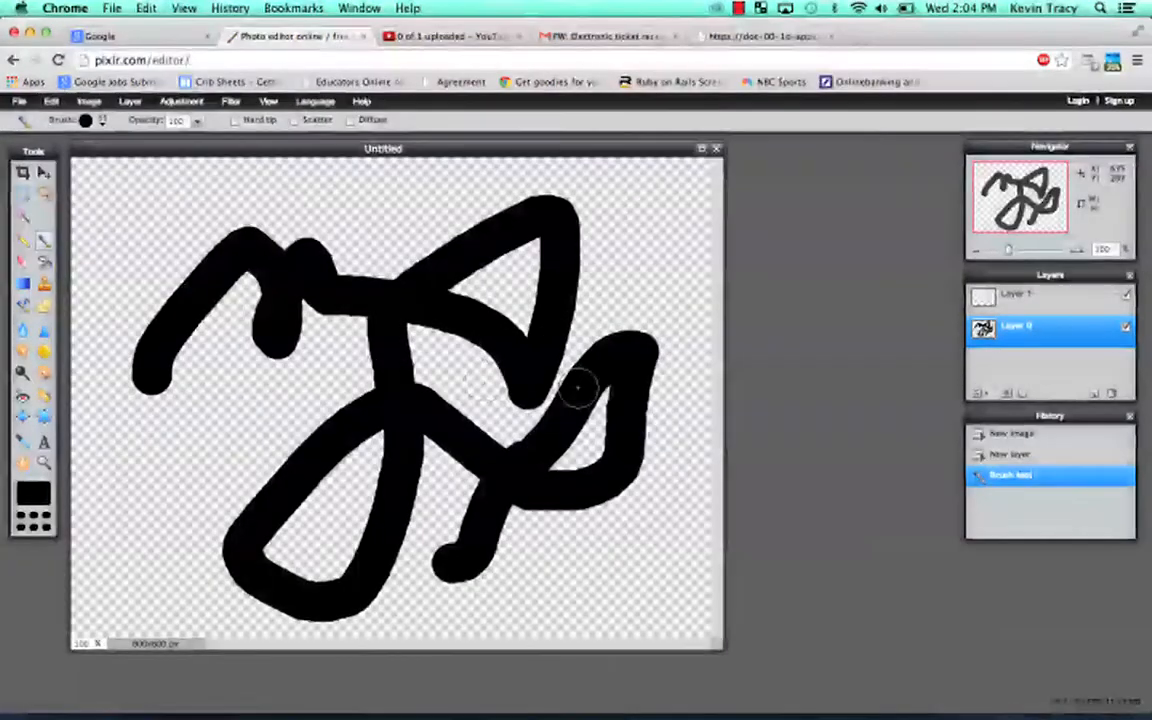
Paint an overlapping scribble on Layer 1 with the brush colour set to magenta pink (#d615a9).
click(1018, 296)
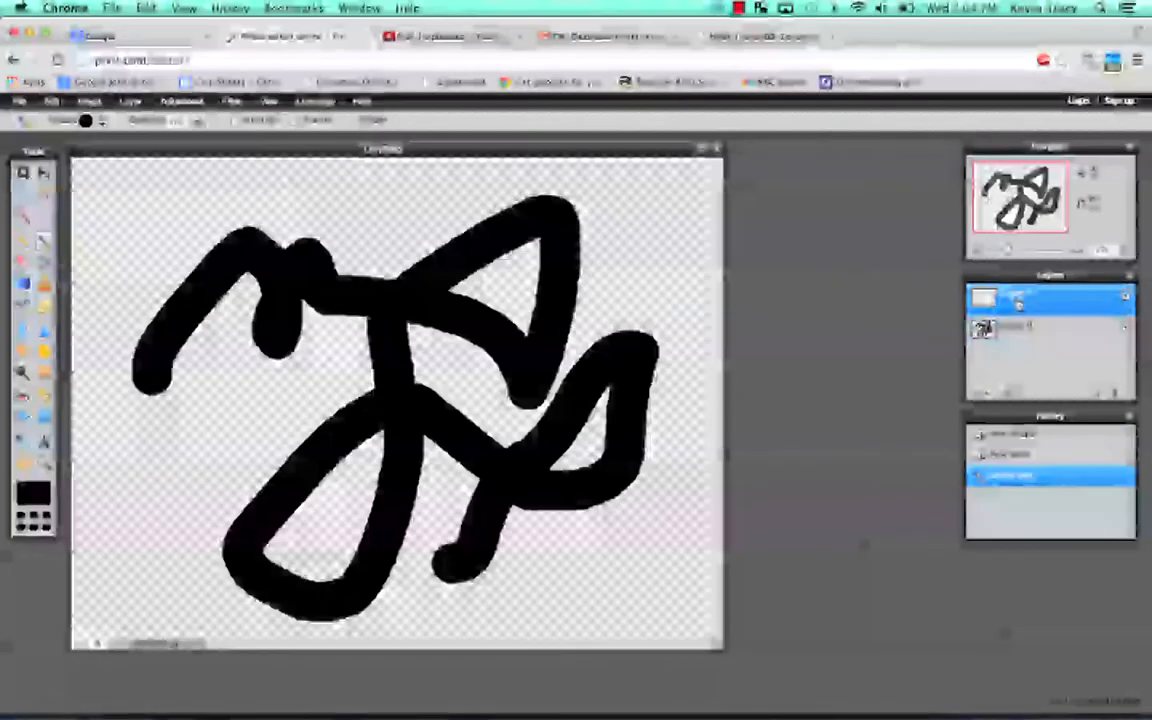
click(33, 492)
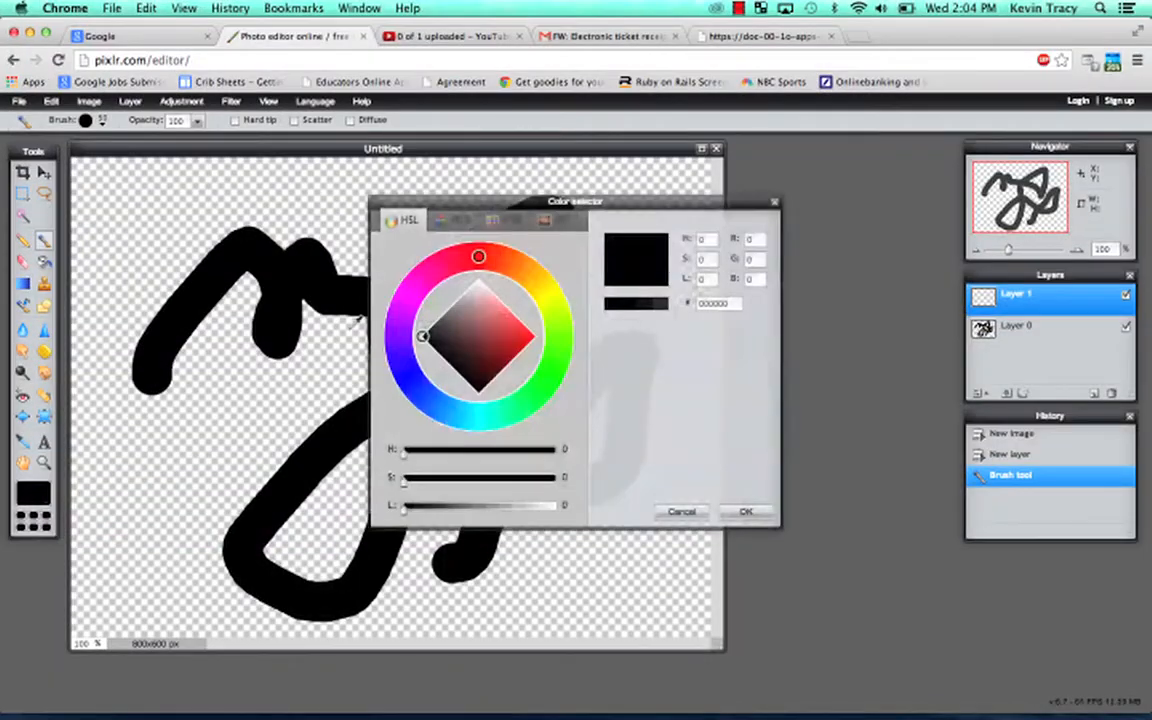
click(522, 344)
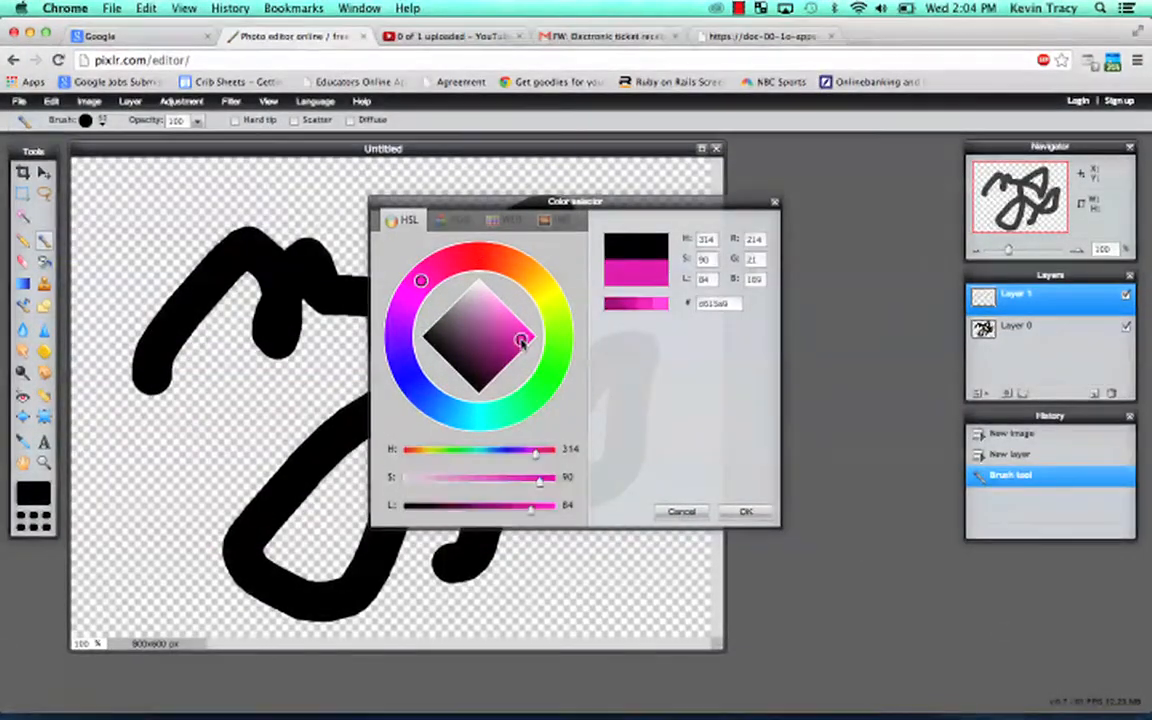
click(742, 511)
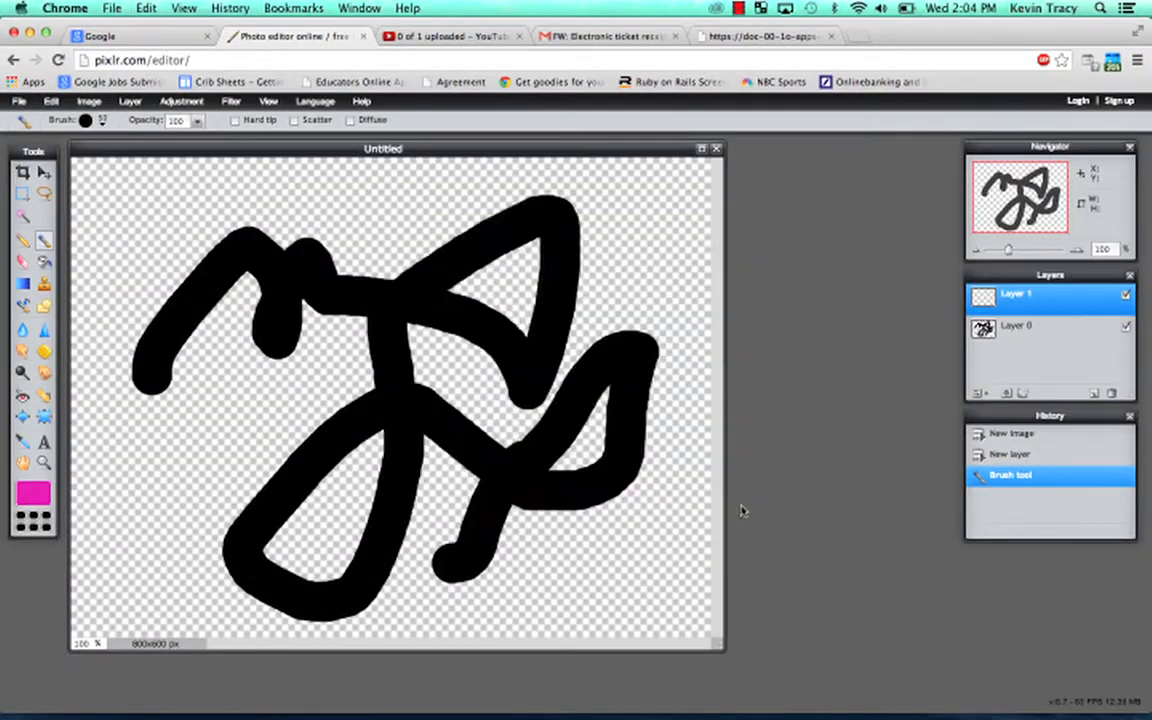
mouse_move(188, 445)
mouse_down()
mouse_move(312, 250)
mouse_move(428, 370)
mouse_move(405, 397)
mouse_move(360, 540)
mouse_move(428, 527)
mouse_move(680, 315)
mouse_move(683, 425)
mouse_move(522, 452)
mouse_move(545, 240)
mouse_move(462, 240)
mouse_move(348, 345)
mouse_move(255, 375)
mouse_up()
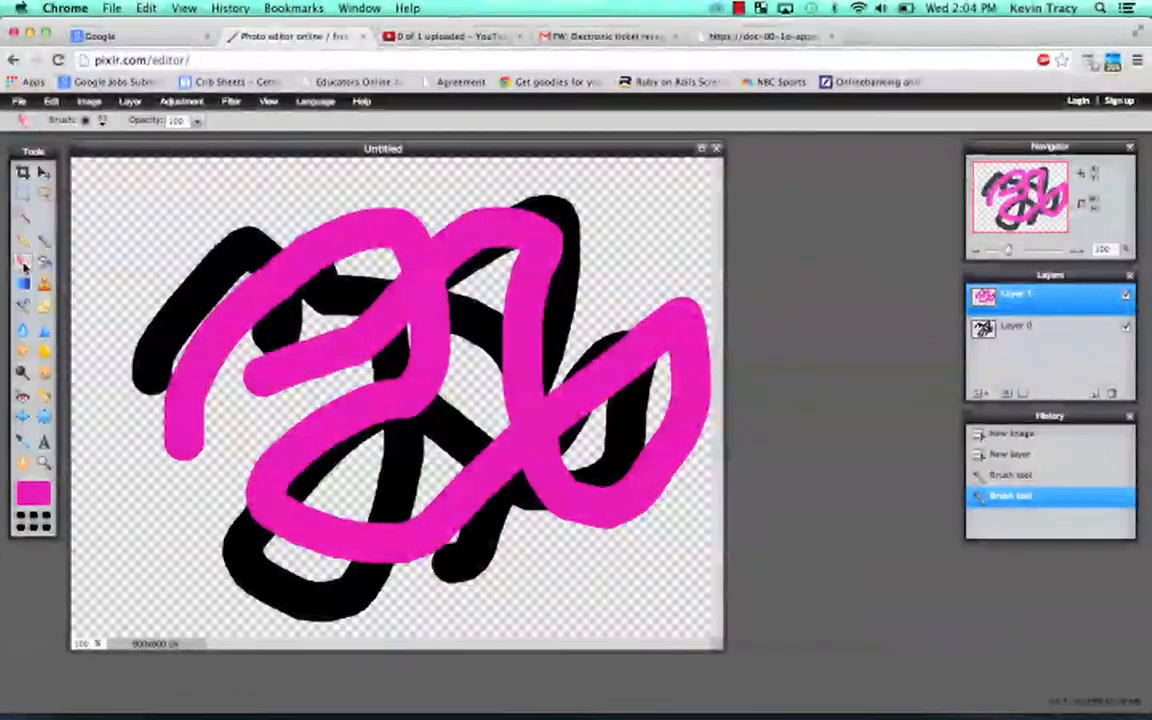
Erase part of the pink scribble on Layer 1, and revert the image to the state before that erasing.
mouse_move(378, 288)
mouse_down()
mouse_move(422, 296)
mouse_move(396, 308)
mouse_move(432, 325)
mouse_move(395, 300)
mouse_move(385, 248)
mouse_move(405, 238)
mouse_move(430, 248)
mouse_move(408, 303)
mouse_move(391, 296)
mouse_move(437, 308)
mouse_up()
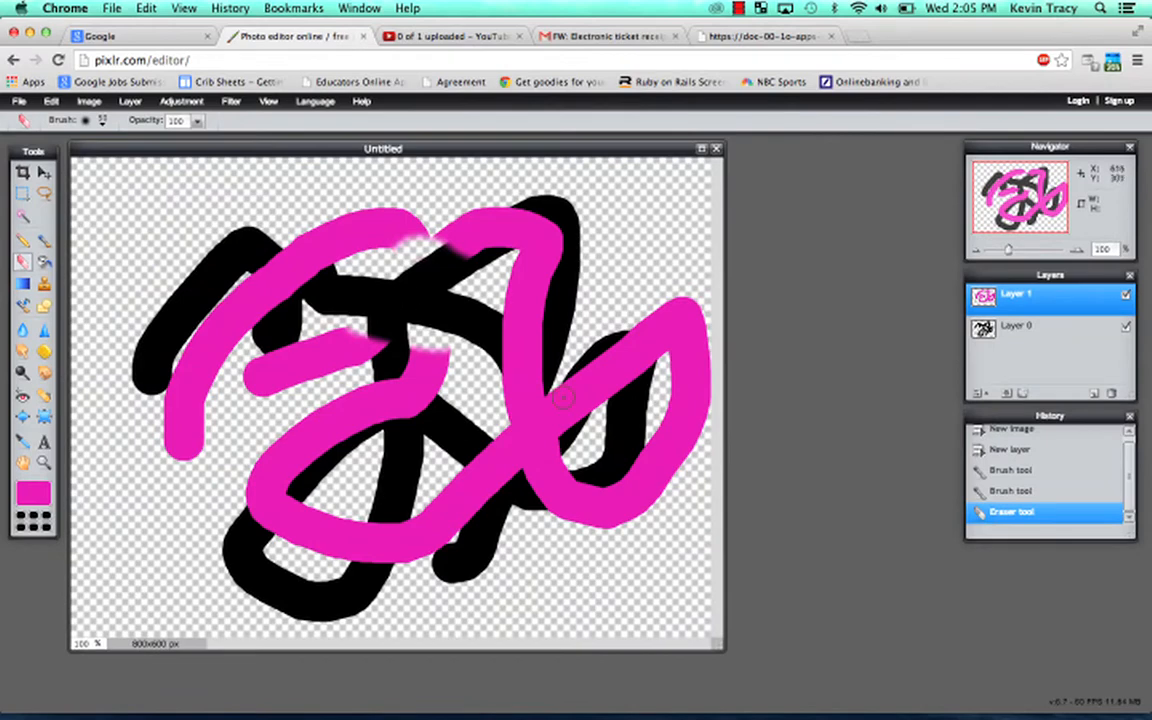
click(1018, 495)
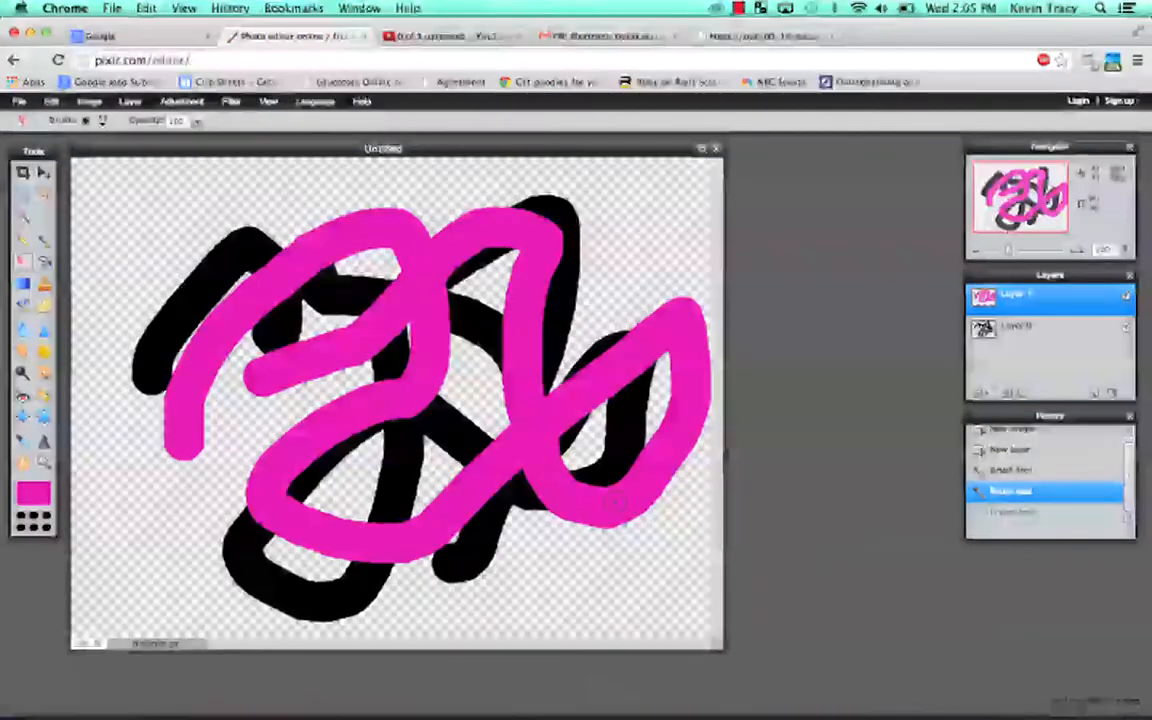
Move Layer 1 below Layer 0 so the black scribble lies over the pink one.
click(1009, 329)
drag(1015, 294, 1001, 340)
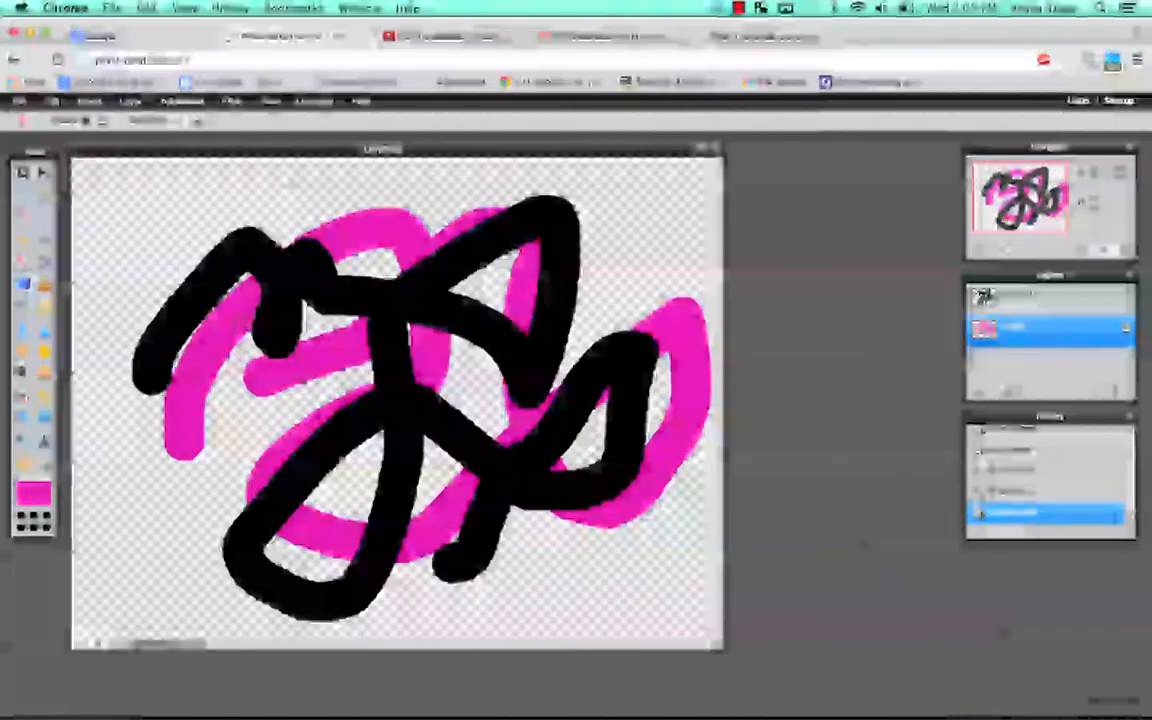
Erase the middle part of the pink scribble on Layer 1 and the upper-middle part of the black scribble on Layer 0.
mouse_move(428, 314)
mouse_down()
mouse_move(347, 339)
mouse_move(429, 372)
mouse_move(429, 349)
mouse_move(438, 380)
mouse_up()
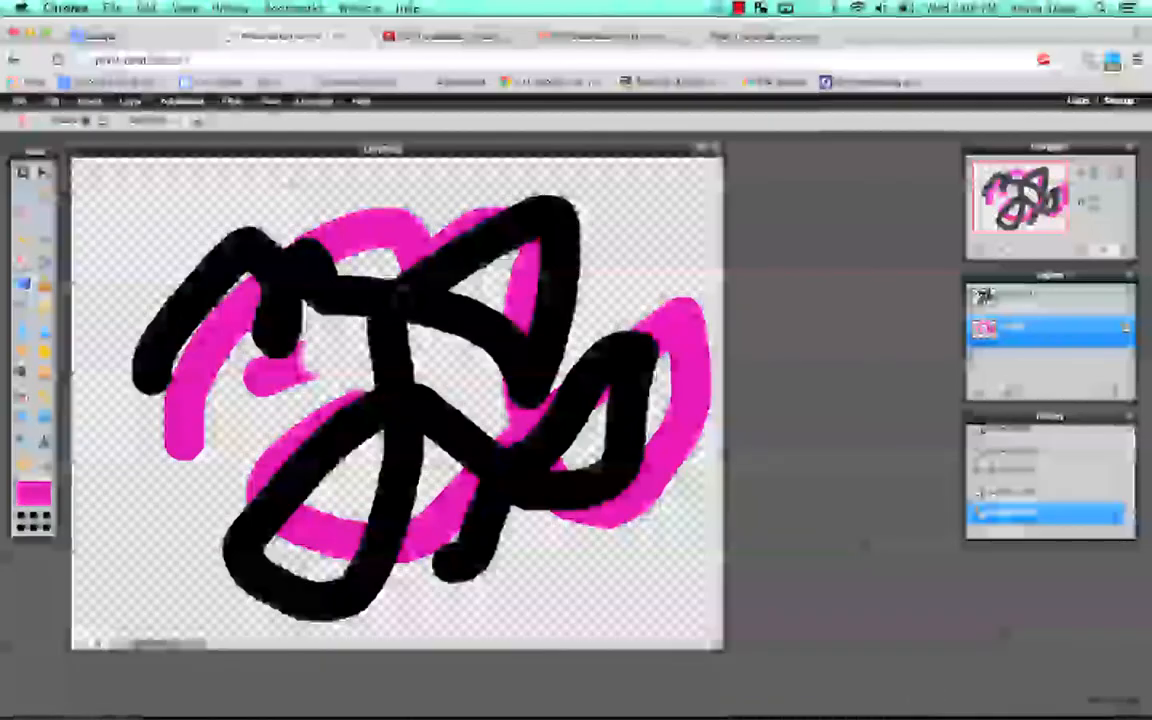
click(1003, 298)
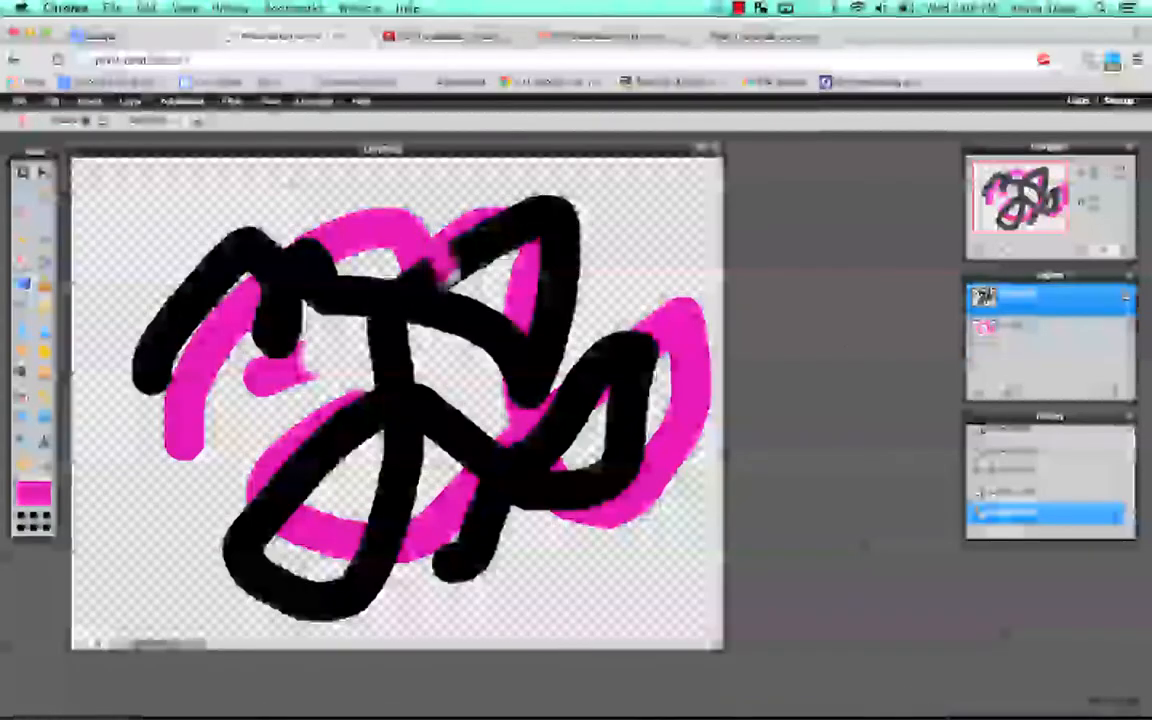
mouse_move(408, 287)
mouse_down()
mouse_move(447, 302)
mouse_move(430, 300)
mouse_up()
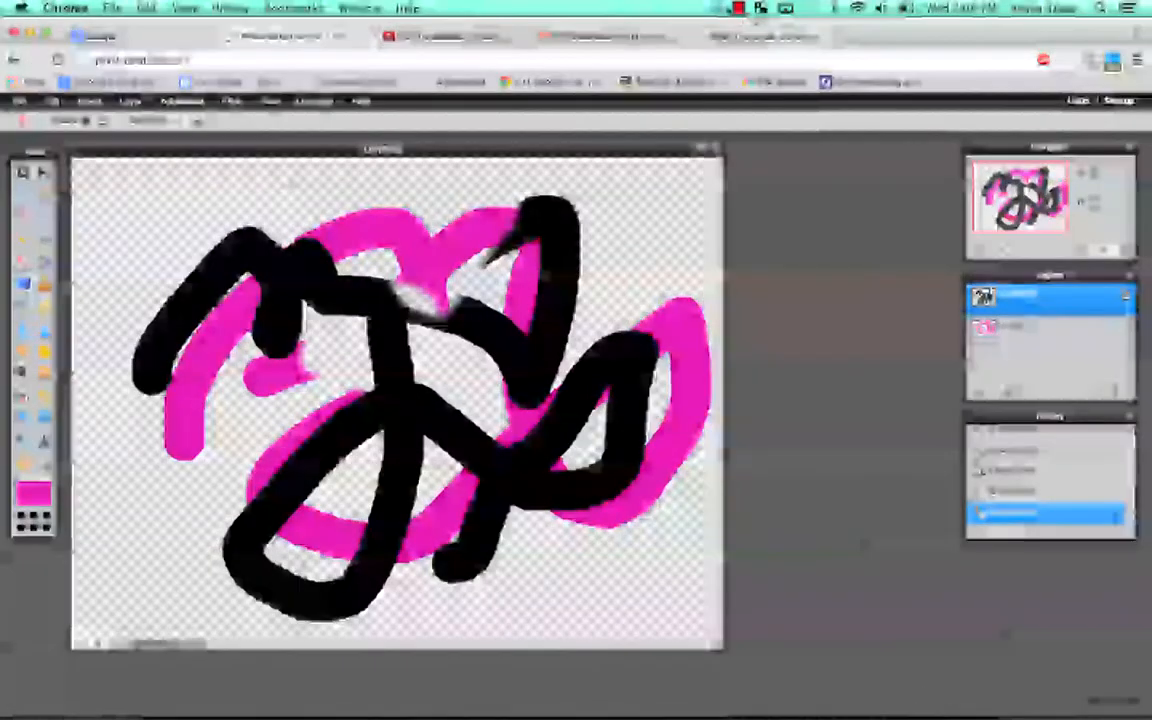
click(738, 8)
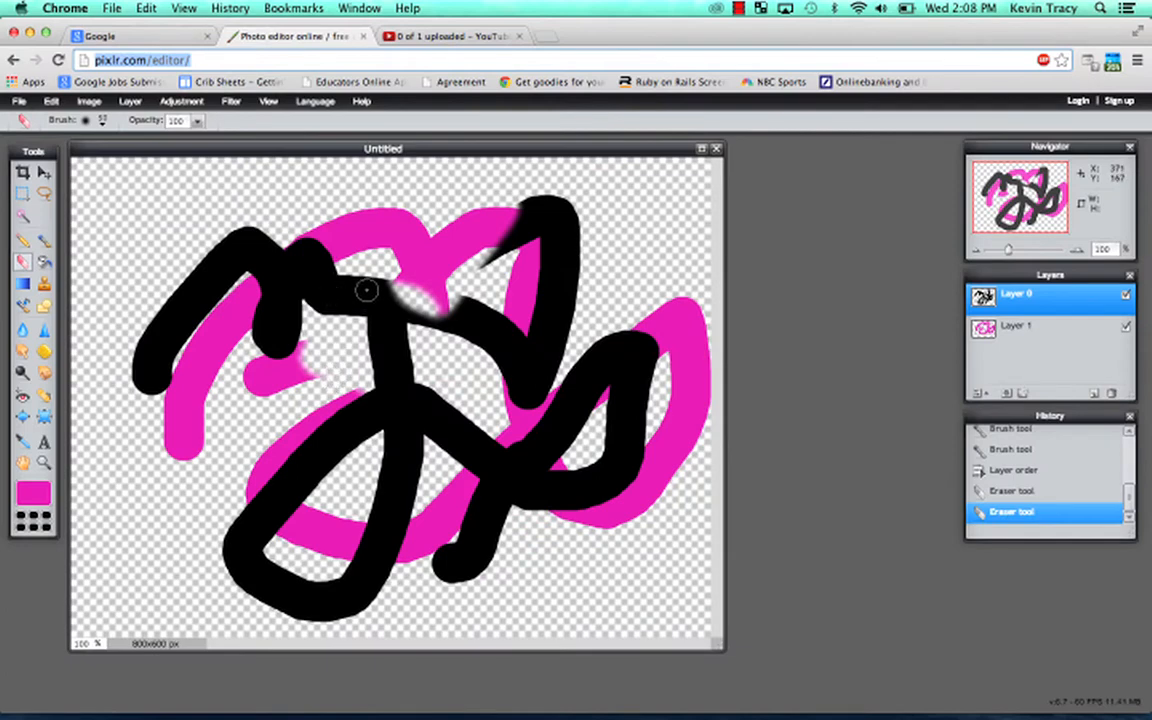
Close the untitled scribble image without saving it.
click(716, 149)
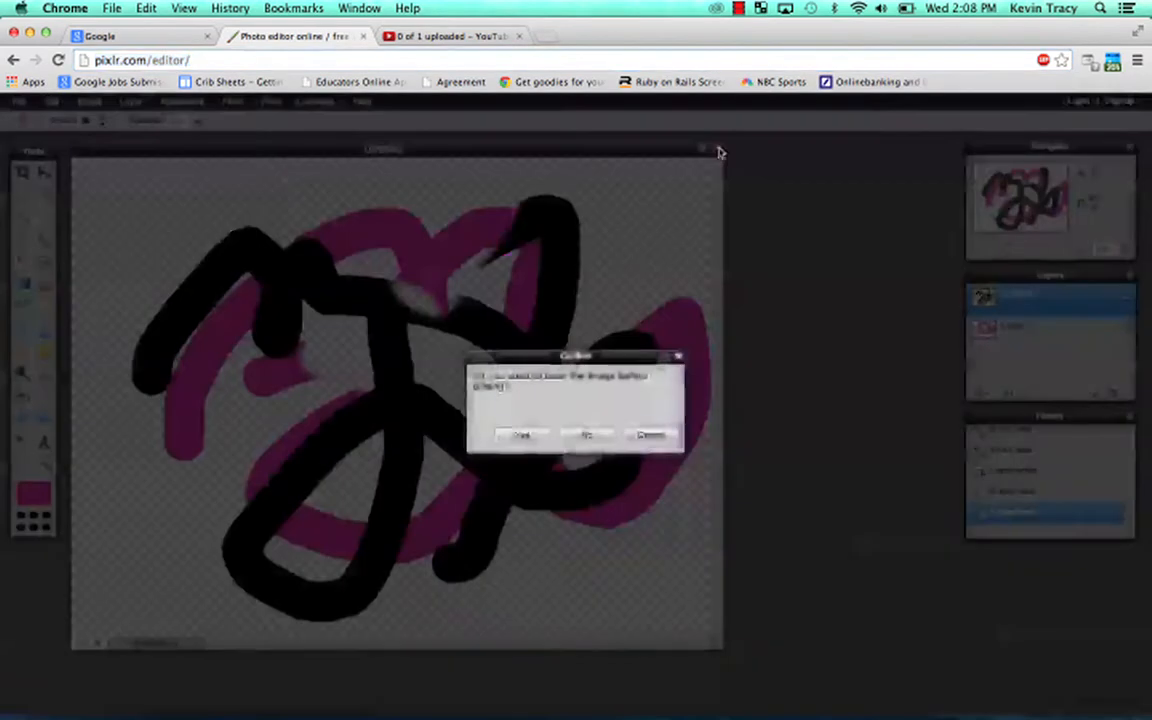
click(587, 436)
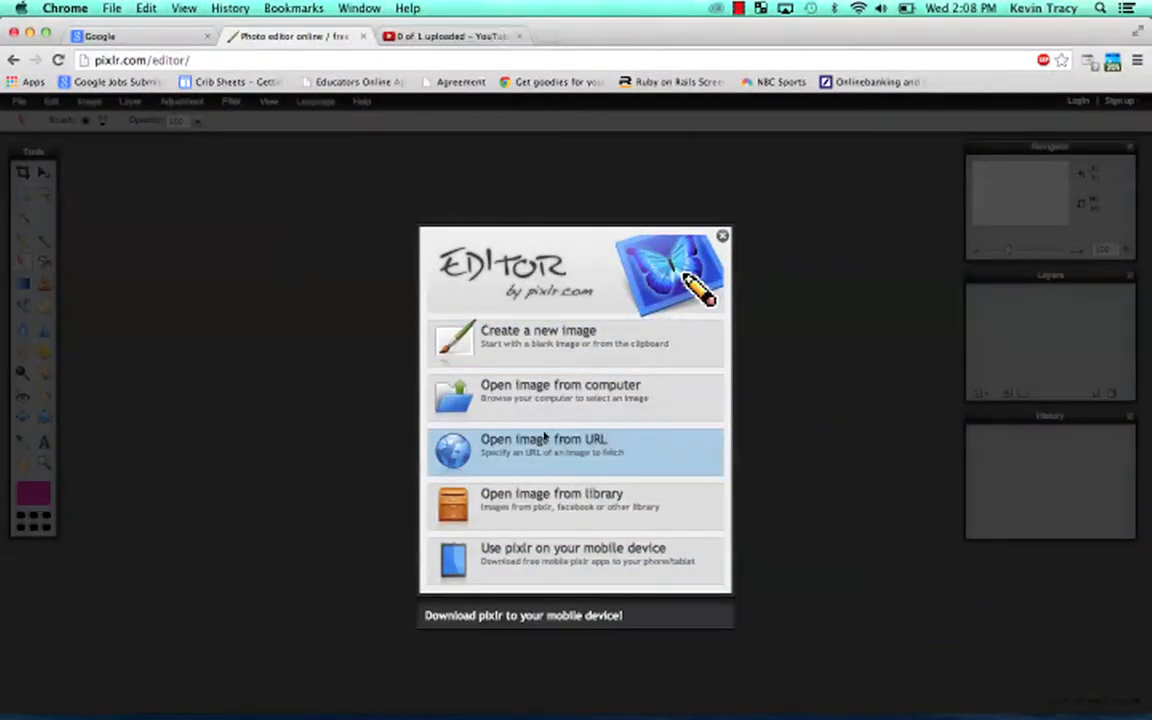
Switch to the Google tab, search for "roses" and show the image results.
click(100, 36)
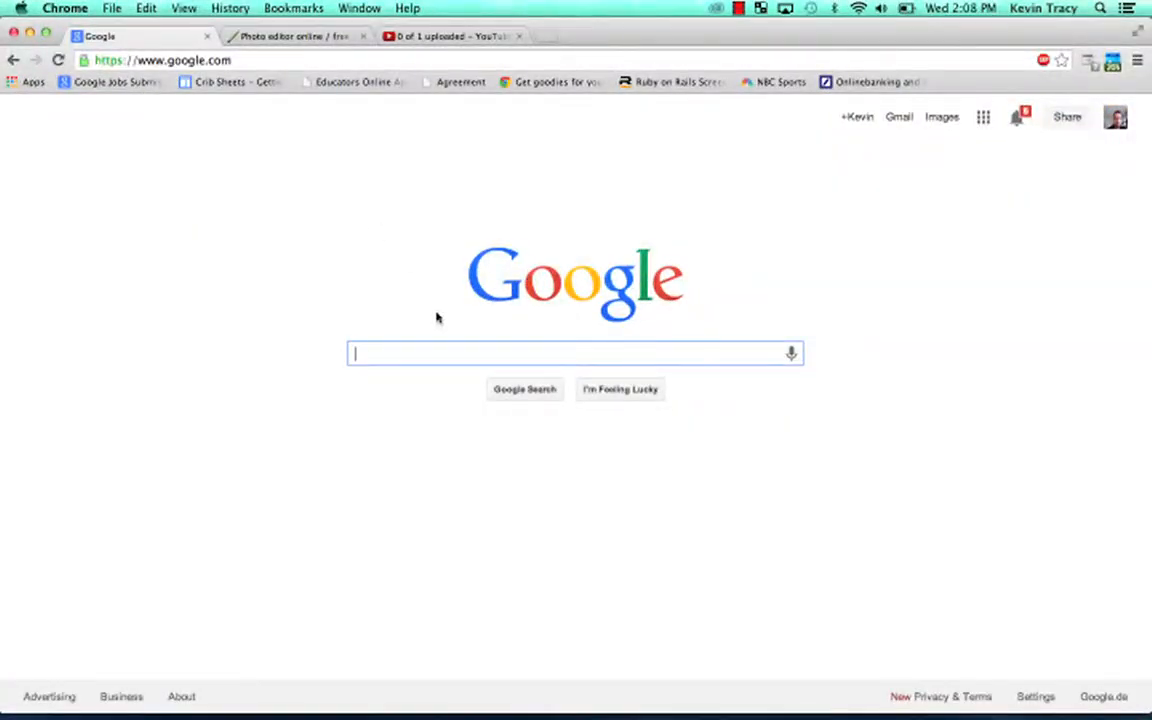
text(ro)
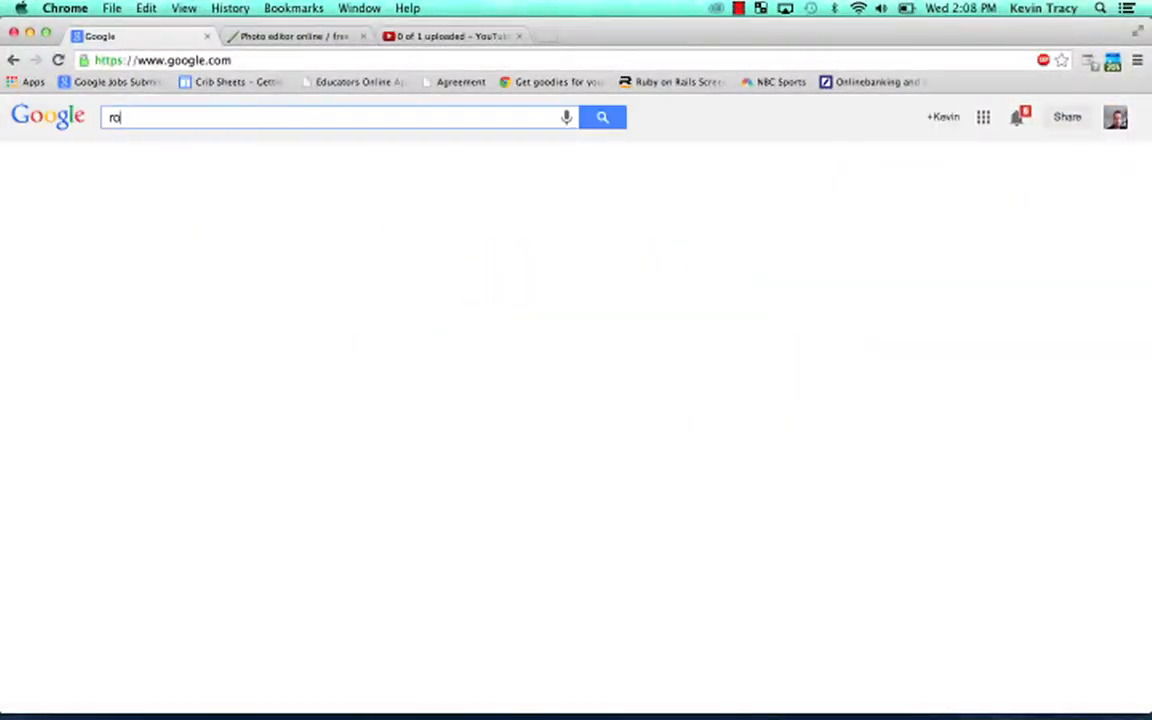
text(ses)
key(Return)
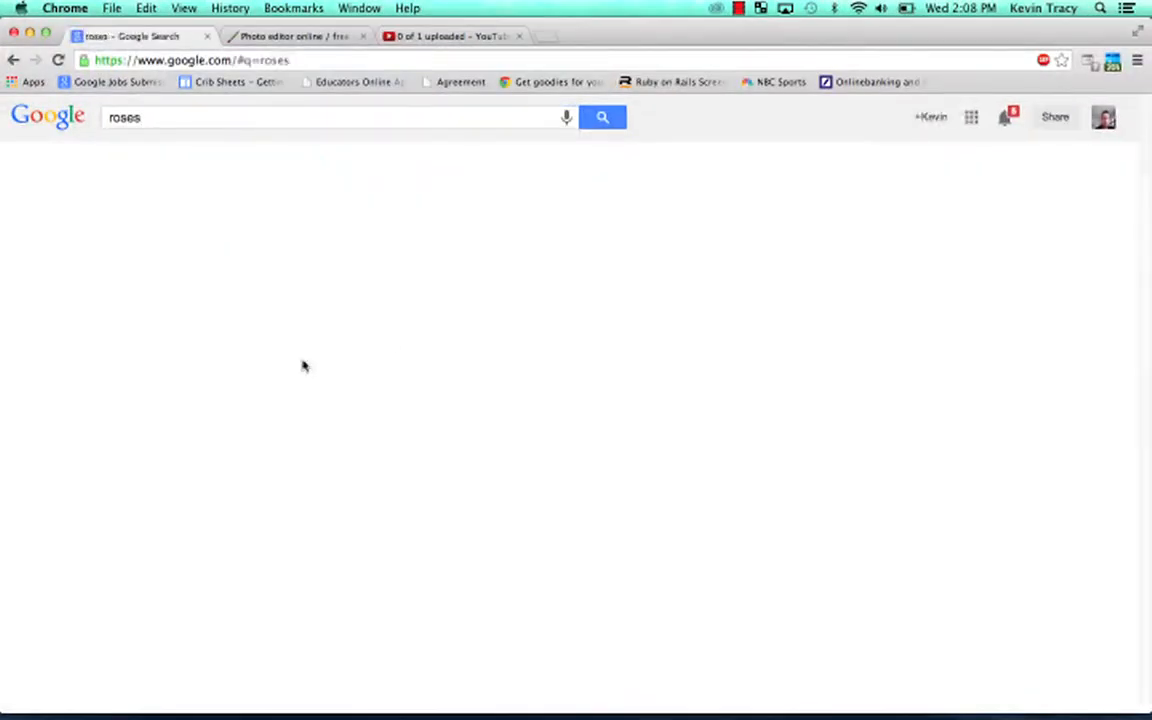
click(176, 166)
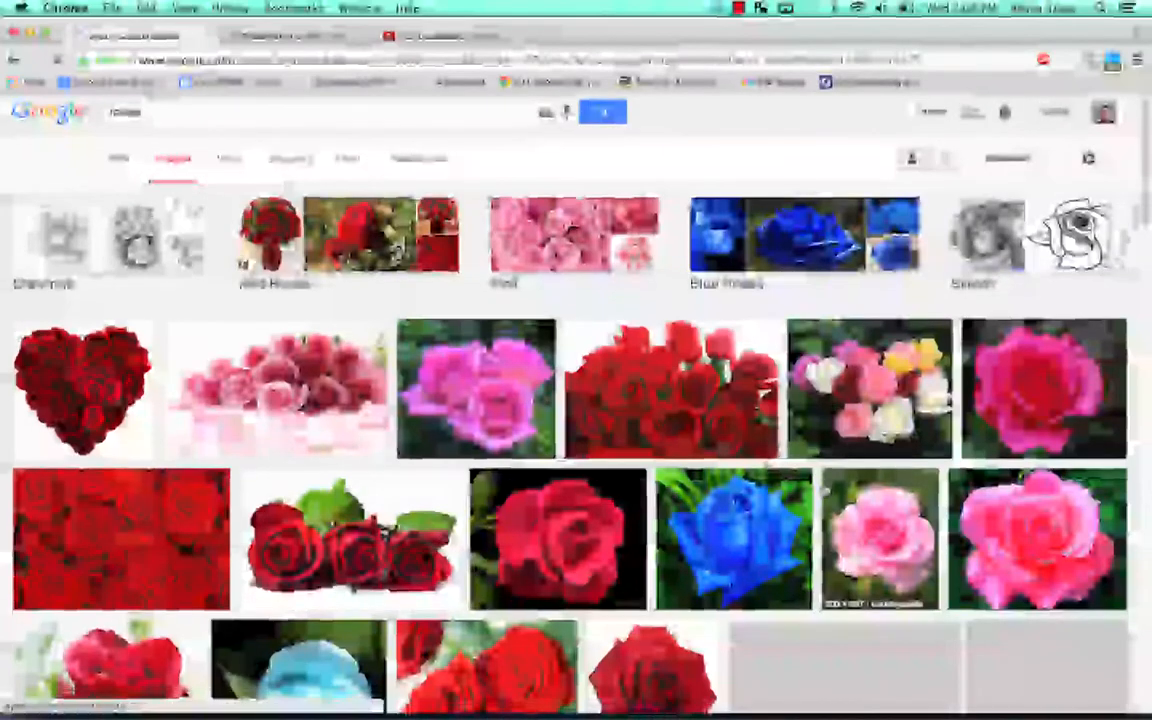
Browse the roses image results for a suitable picture and preview the red rose on the black-and-grey background.
scroll(746, 456, down, 5)
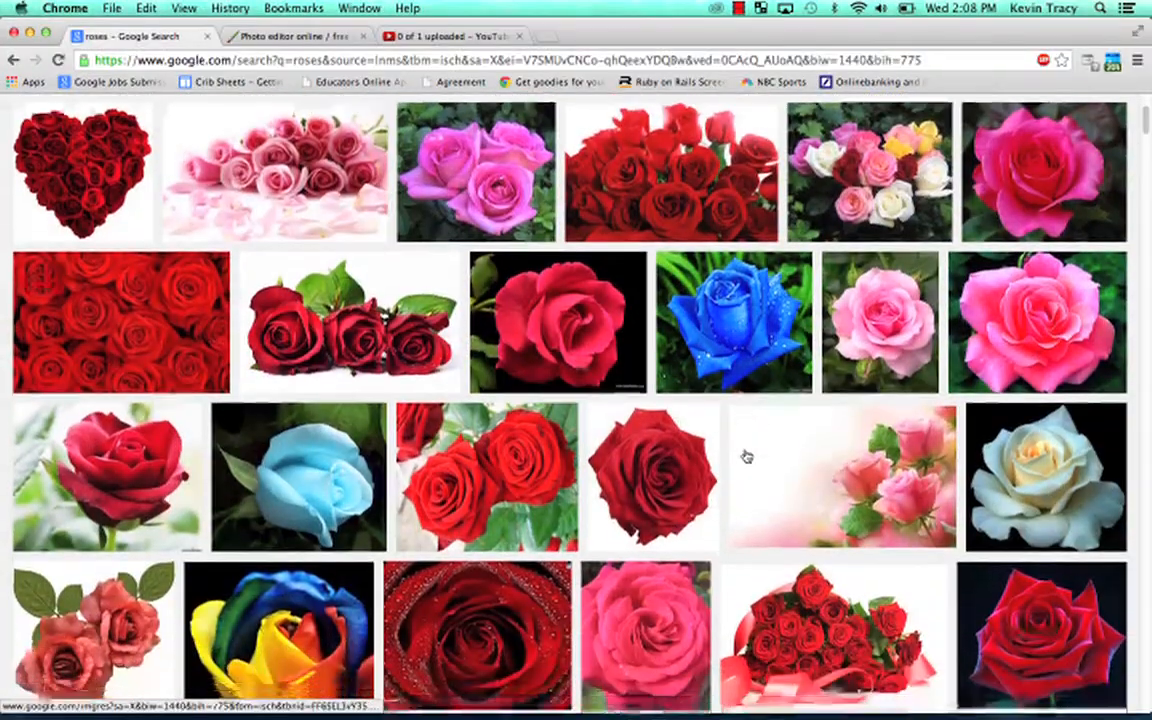
scroll(746, 456, down, 4)
scroll(550, 435, down, 1)
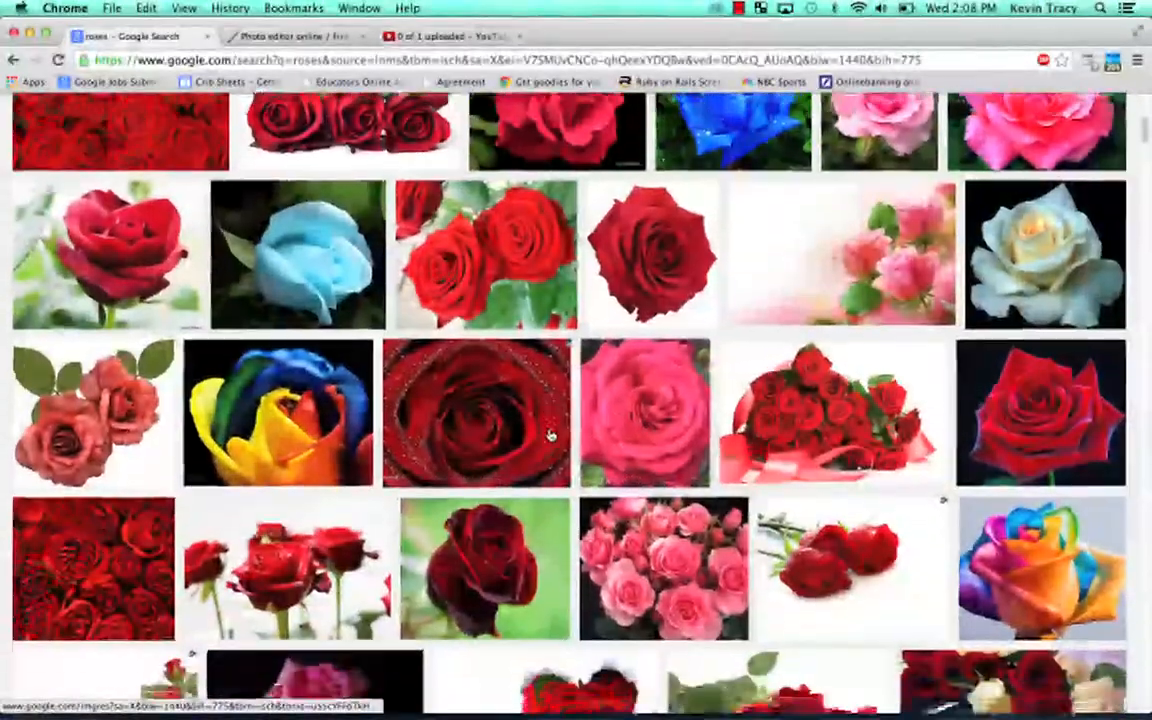
scroll(550, 435, down, 5)
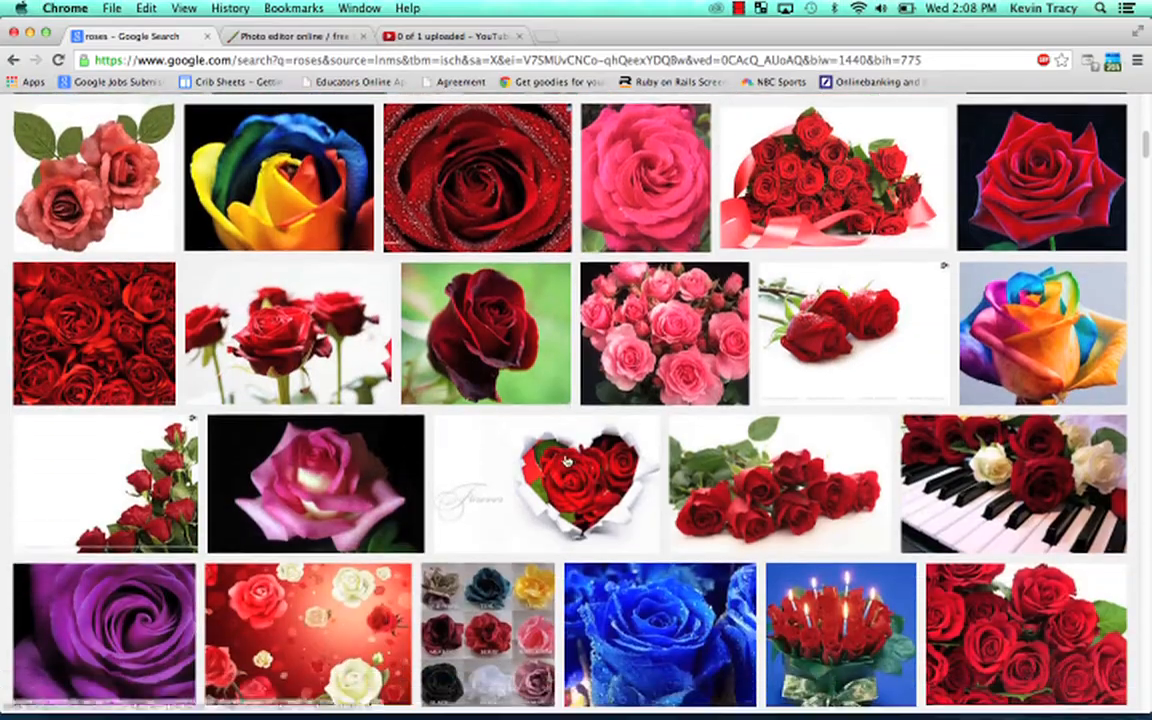
scroll(567, 461, down, 10)
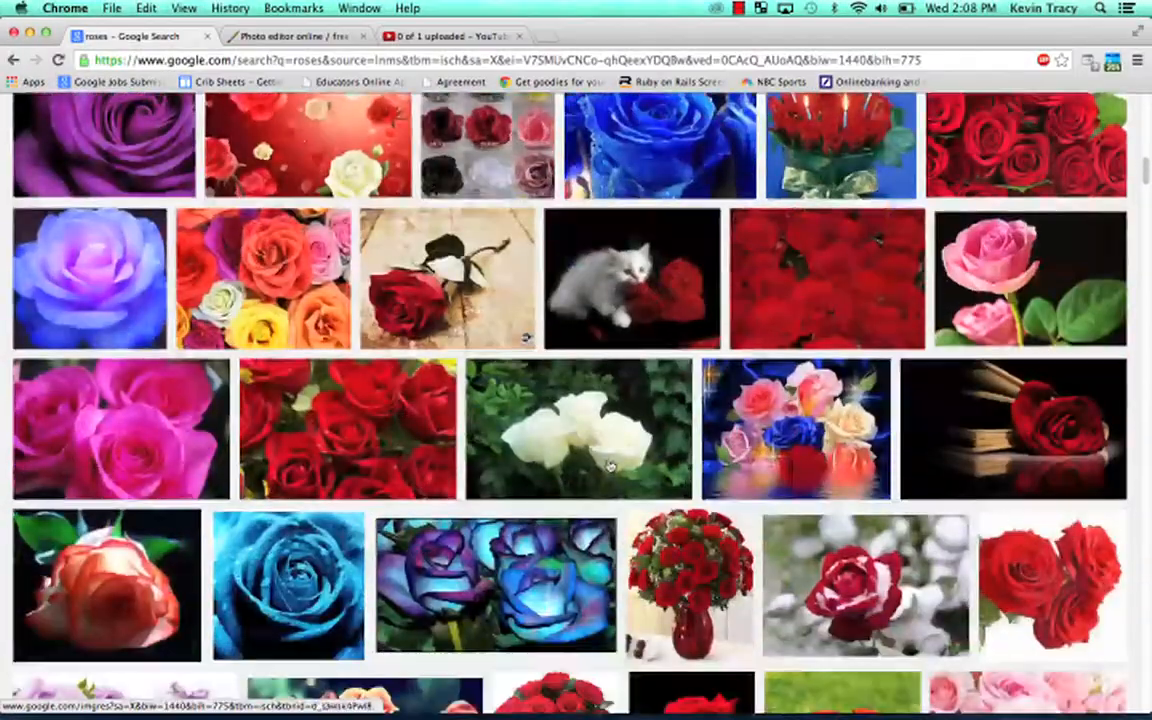
scroll(610, 466, down, 3)
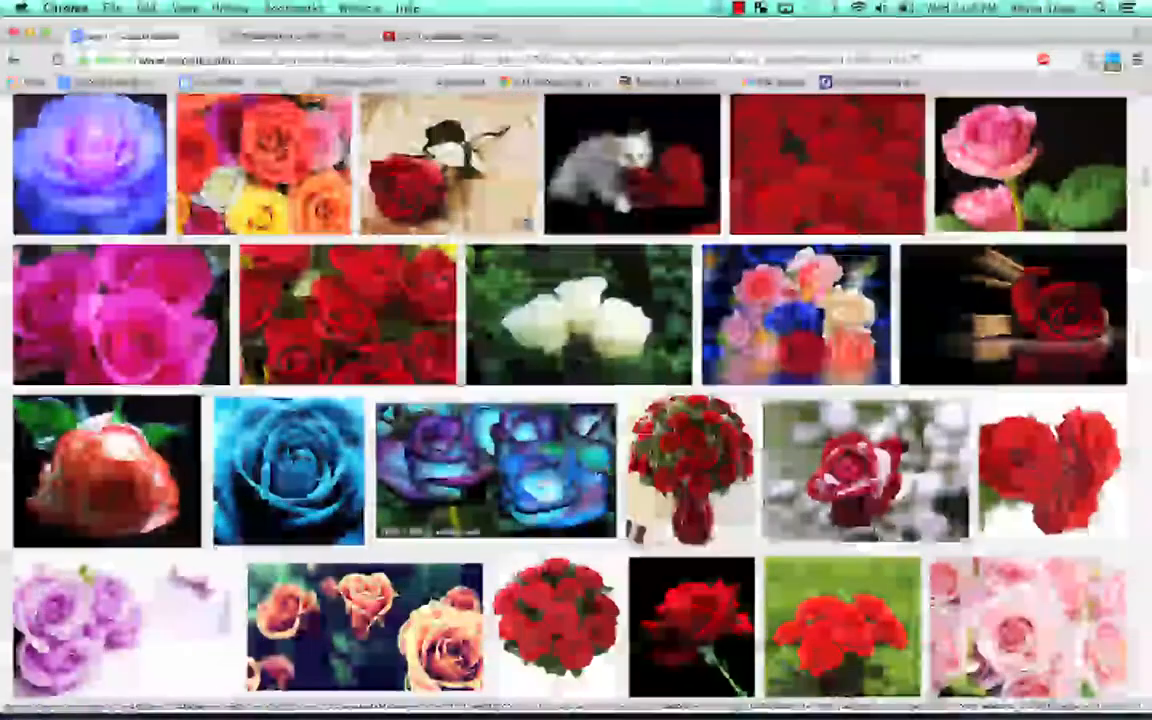
scroll(557, 420, down, 5)
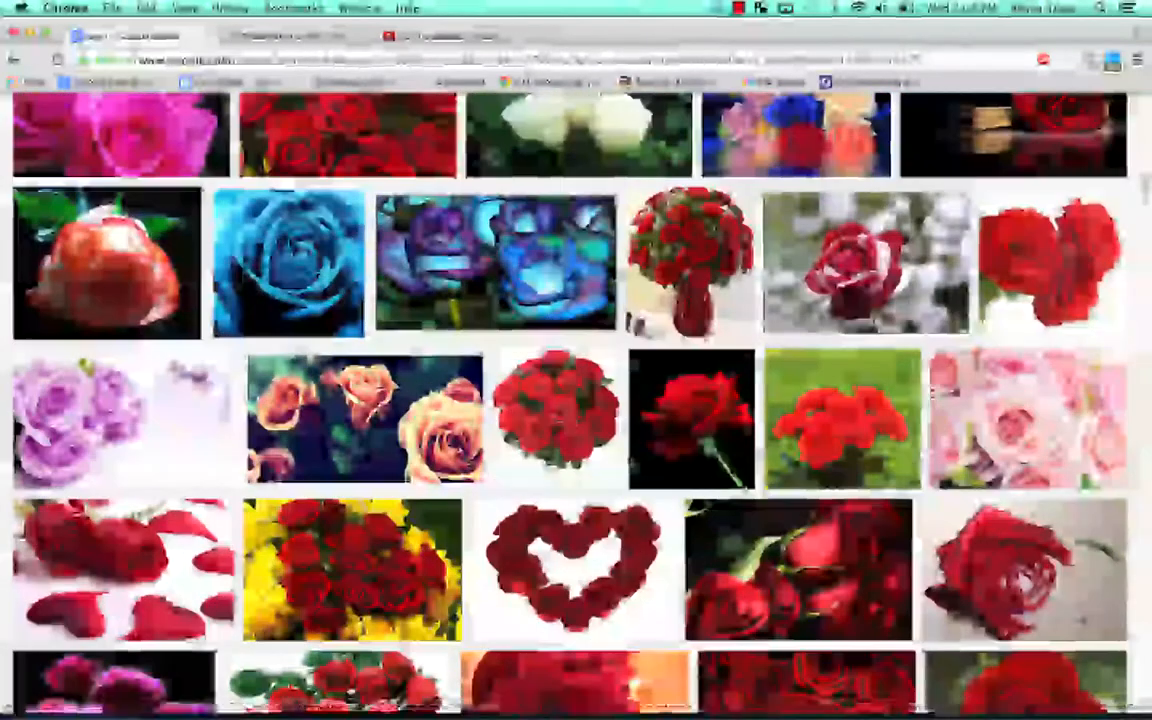
scroll(710, 500, down, 10)
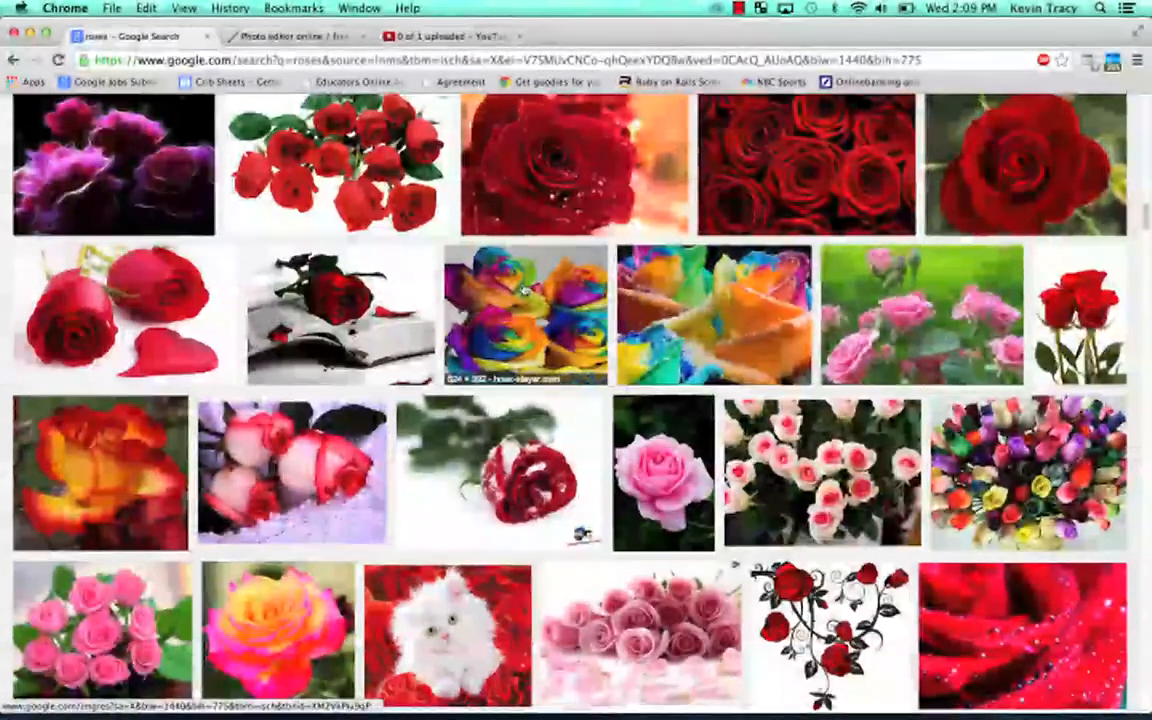
scroll(582, 404, down, 2)
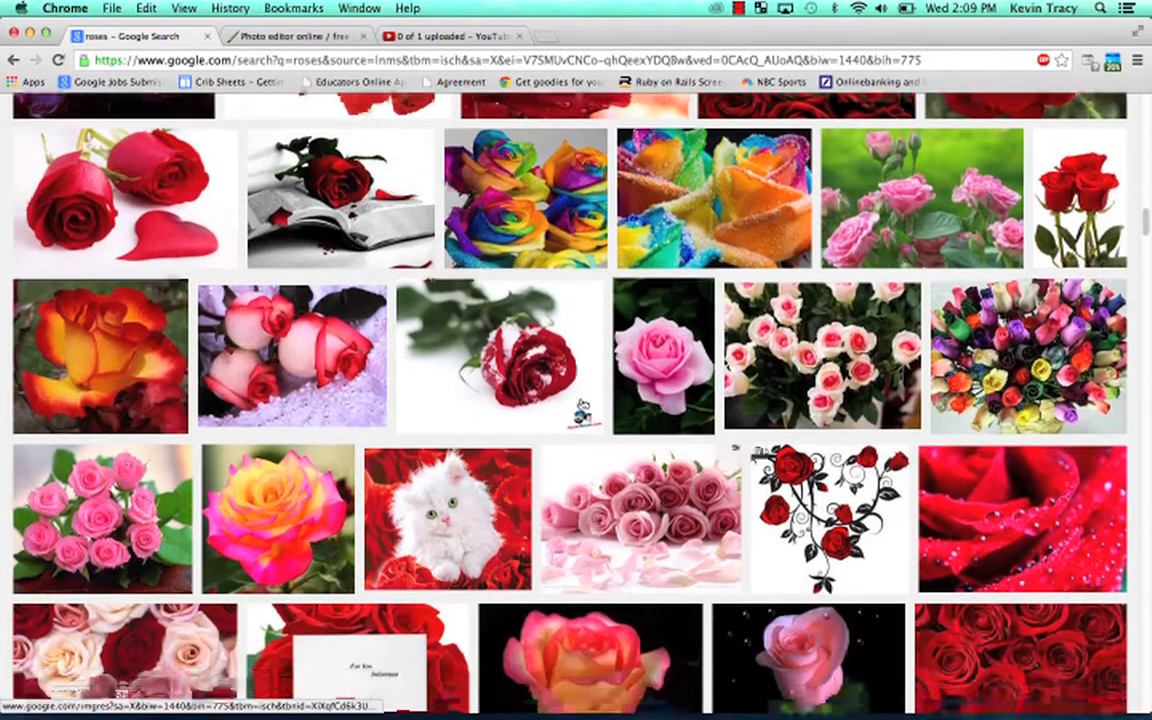
scroll(530, 543, down, 6)
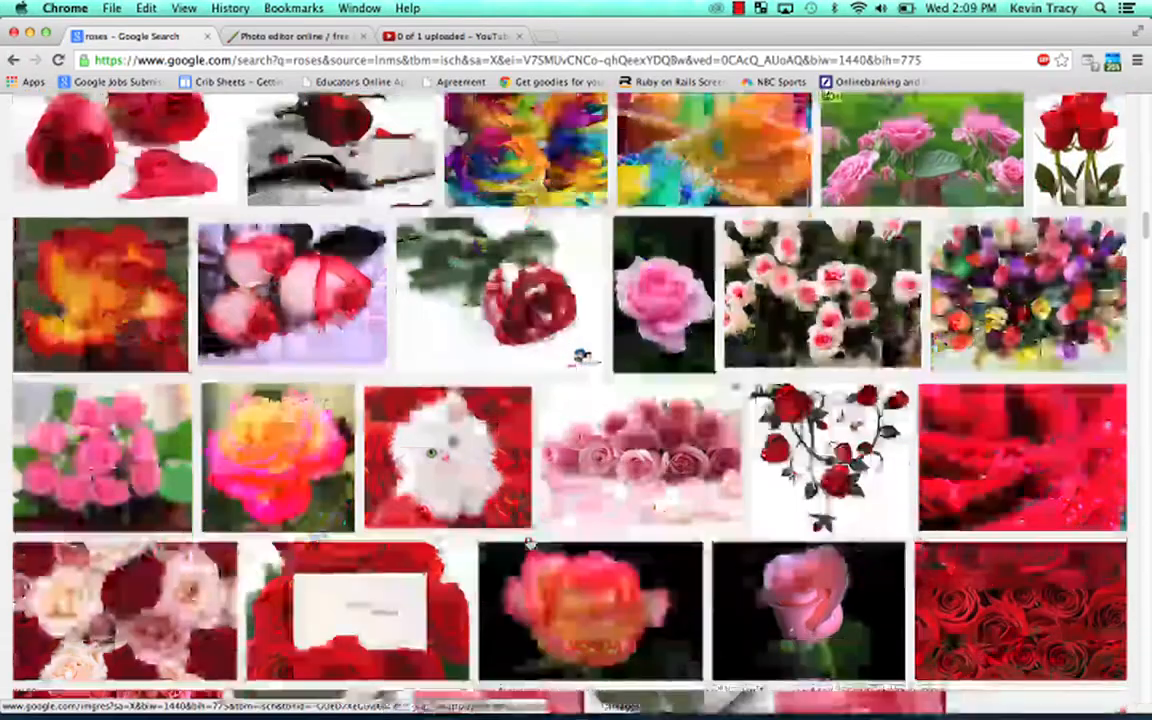
scroll(393, 474, down, 2)
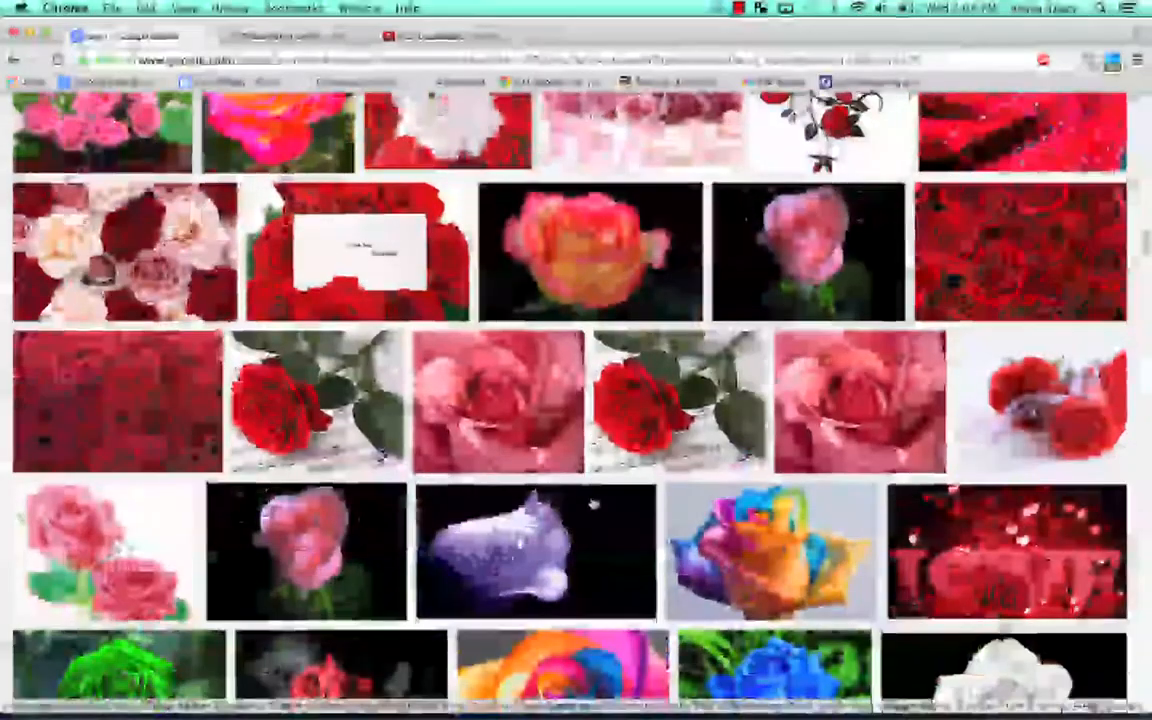
scroll(393, 474, down, 4)
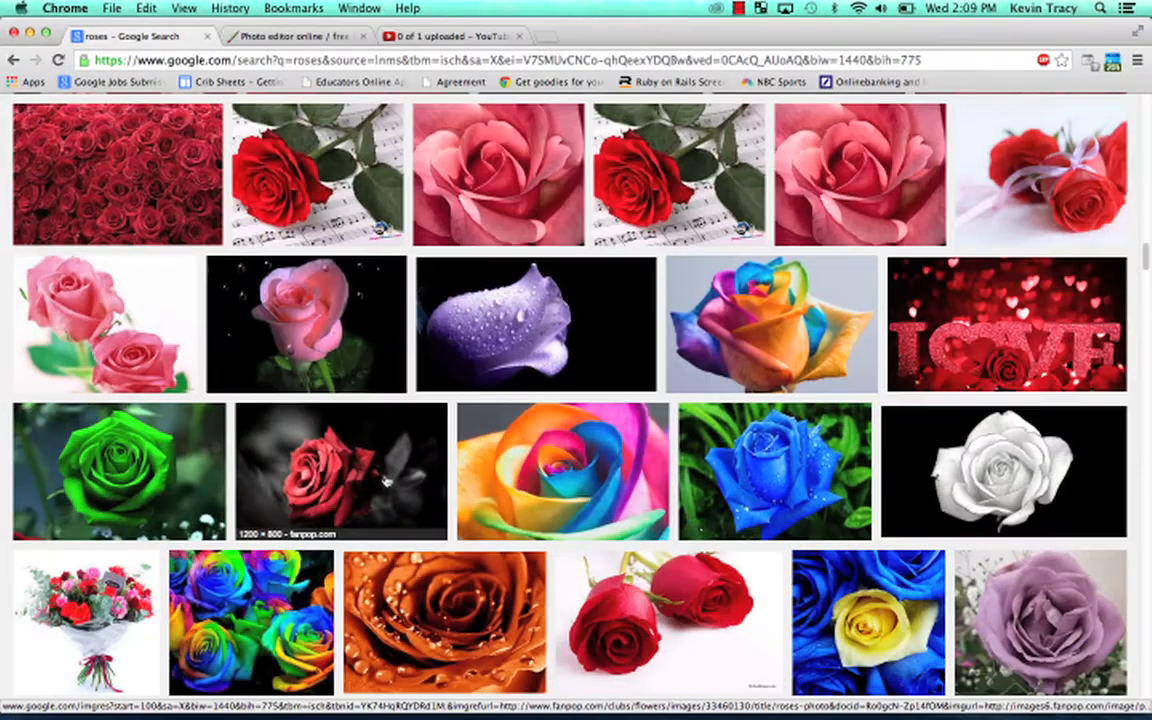
click(385, 482)
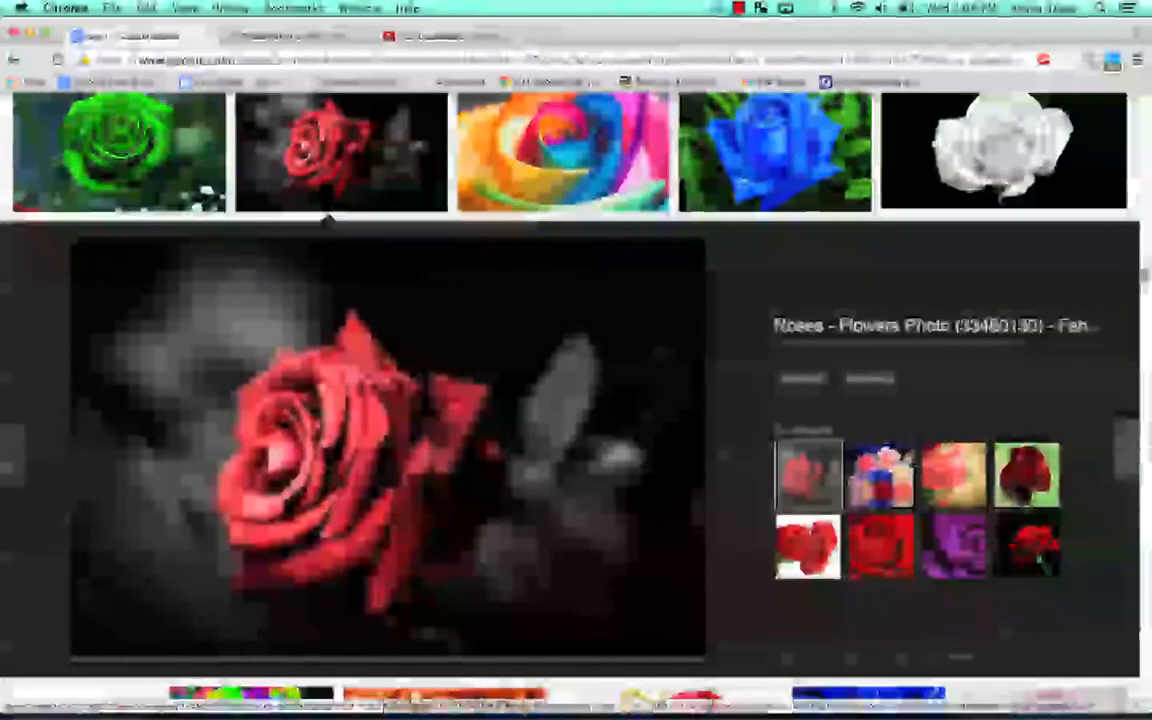
click(1100, 249)
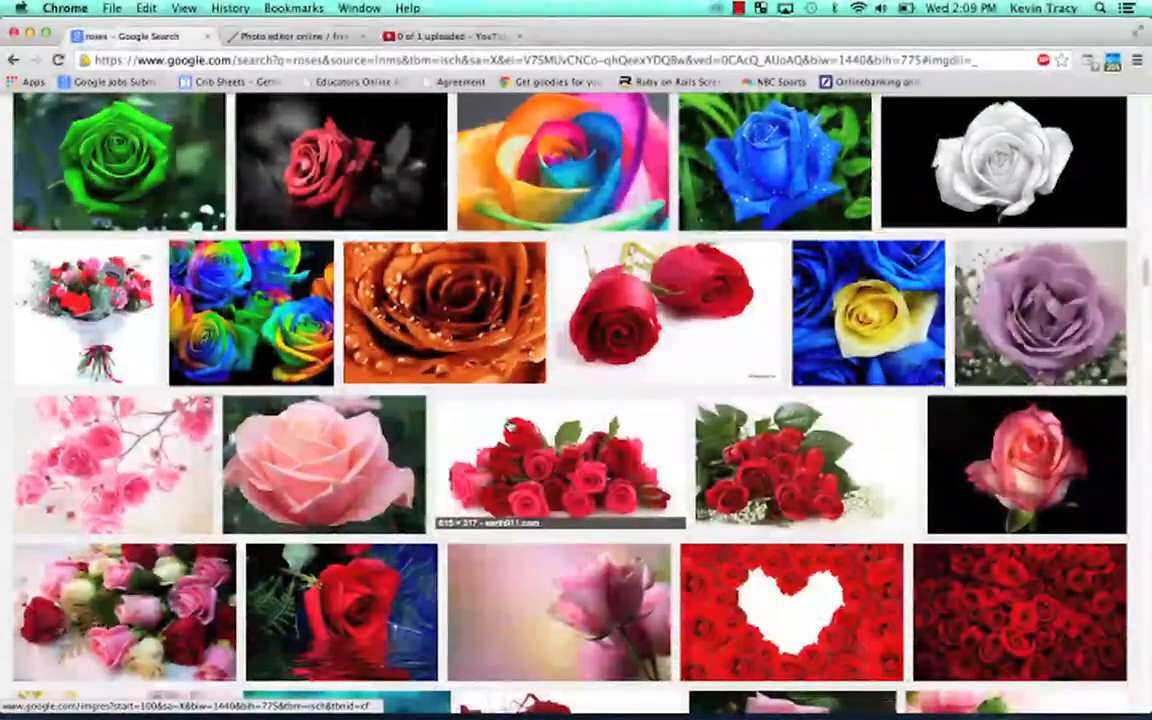
Open the full-size picture of the red rose reflected in water on a blue background and copy its address.
scroll(343, 327, down, 5)
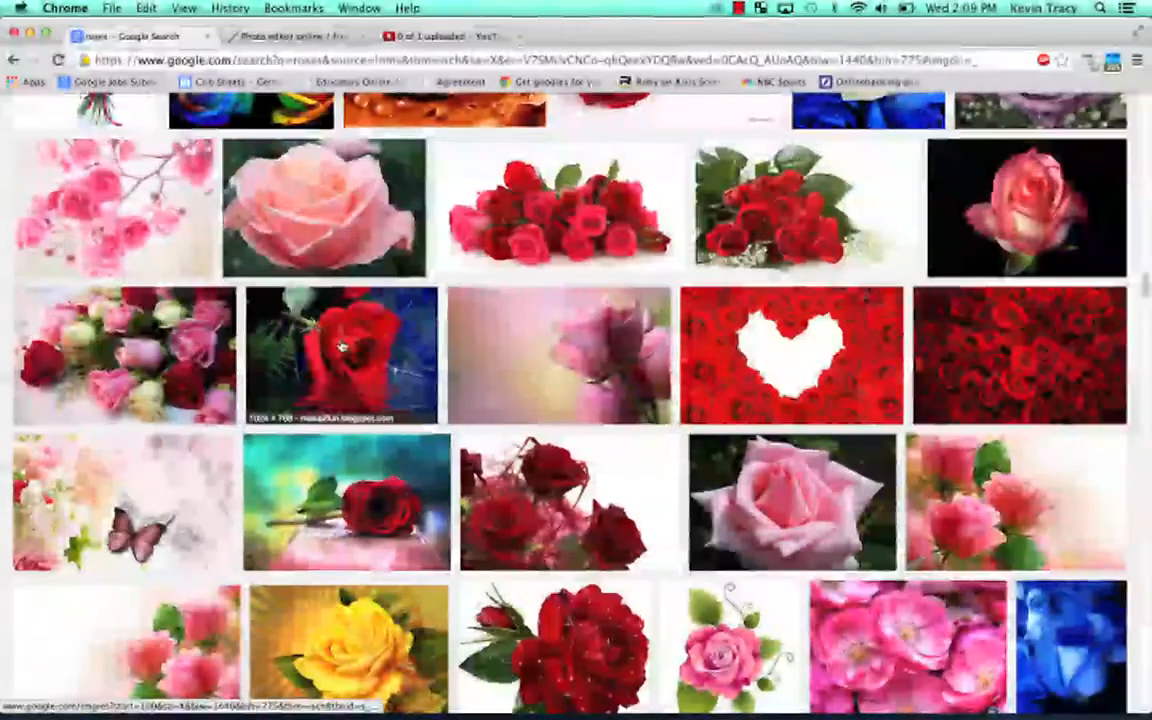
click(343, 327)
click(870, 380)
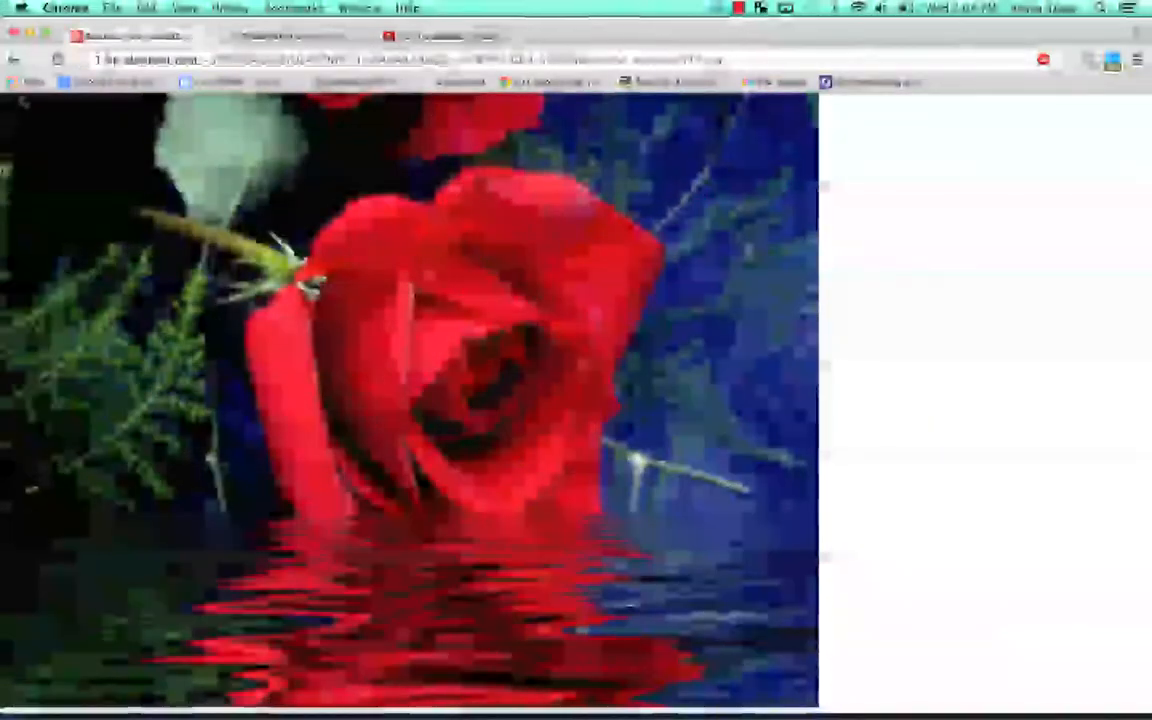
click(13, 60)
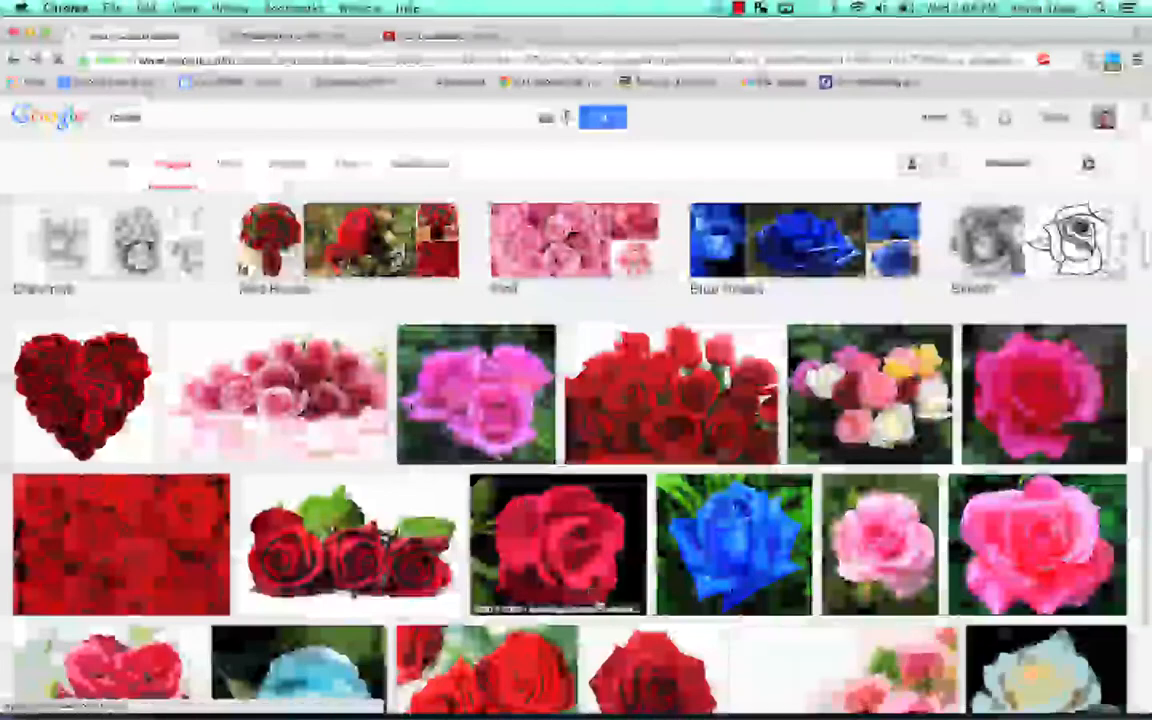
scroll(596, 604, down, 10)
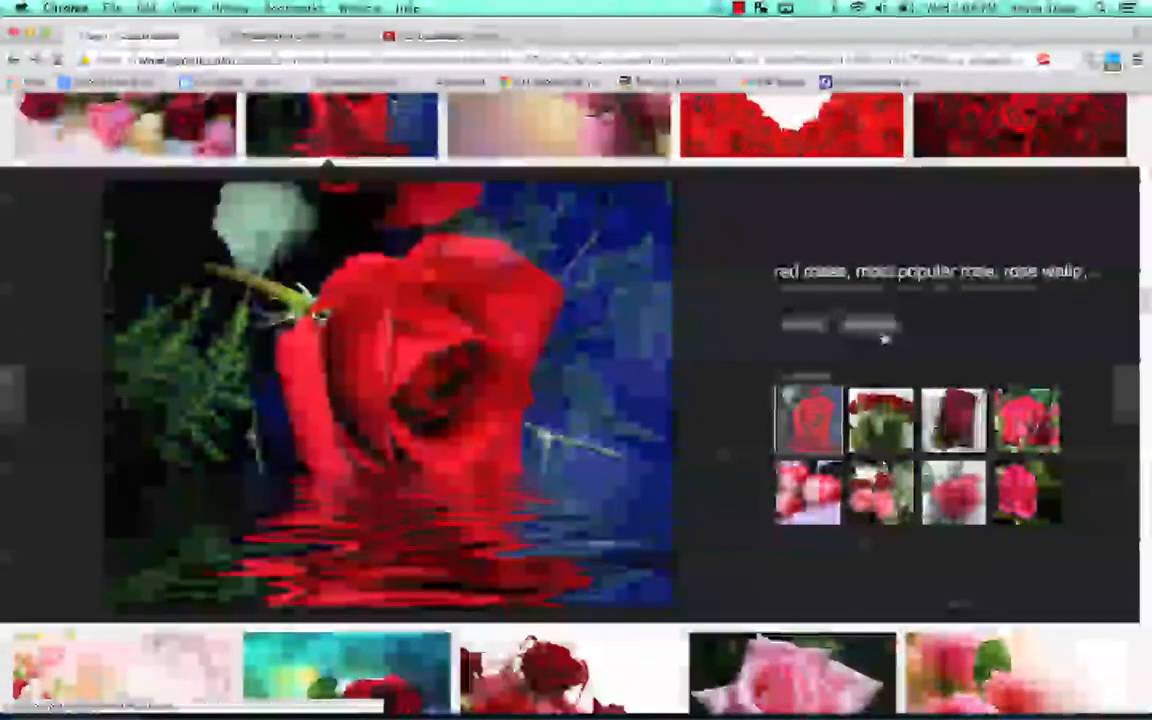
click(885, 329)
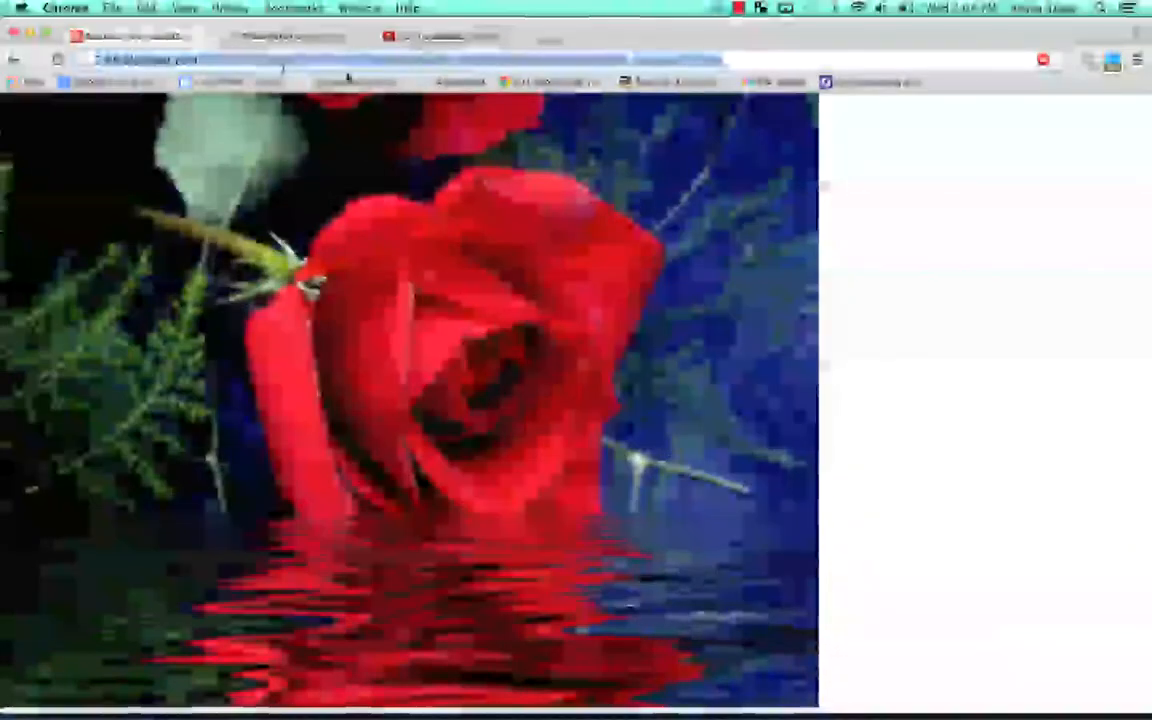
Switch to the Pixlr editor and open the rose picture Beautiful_red_rose333.jpg from its copied URL.
click(270, 35)
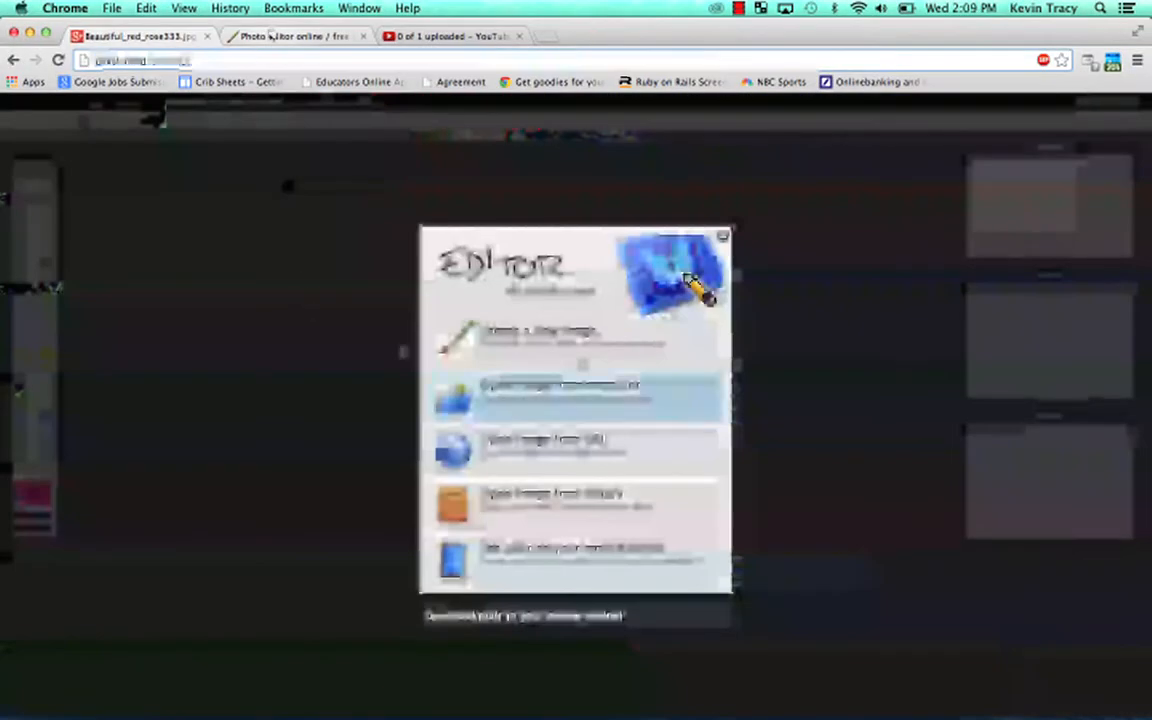
click(465, 450)
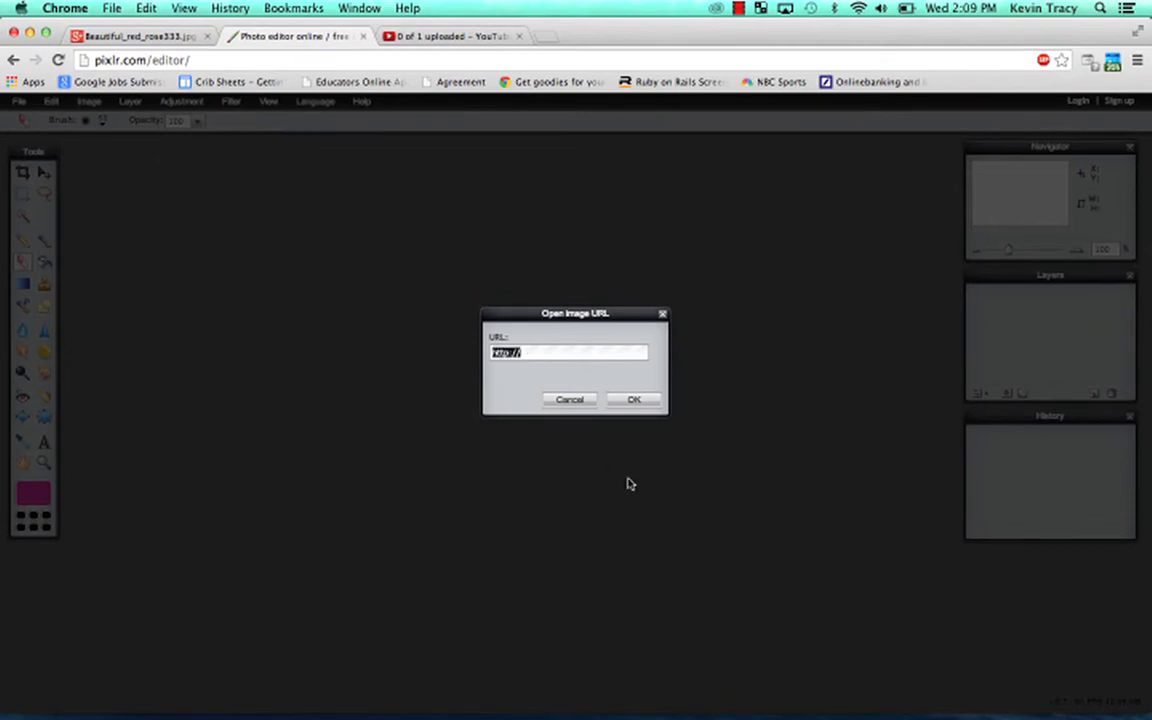
right_click(562, 349)
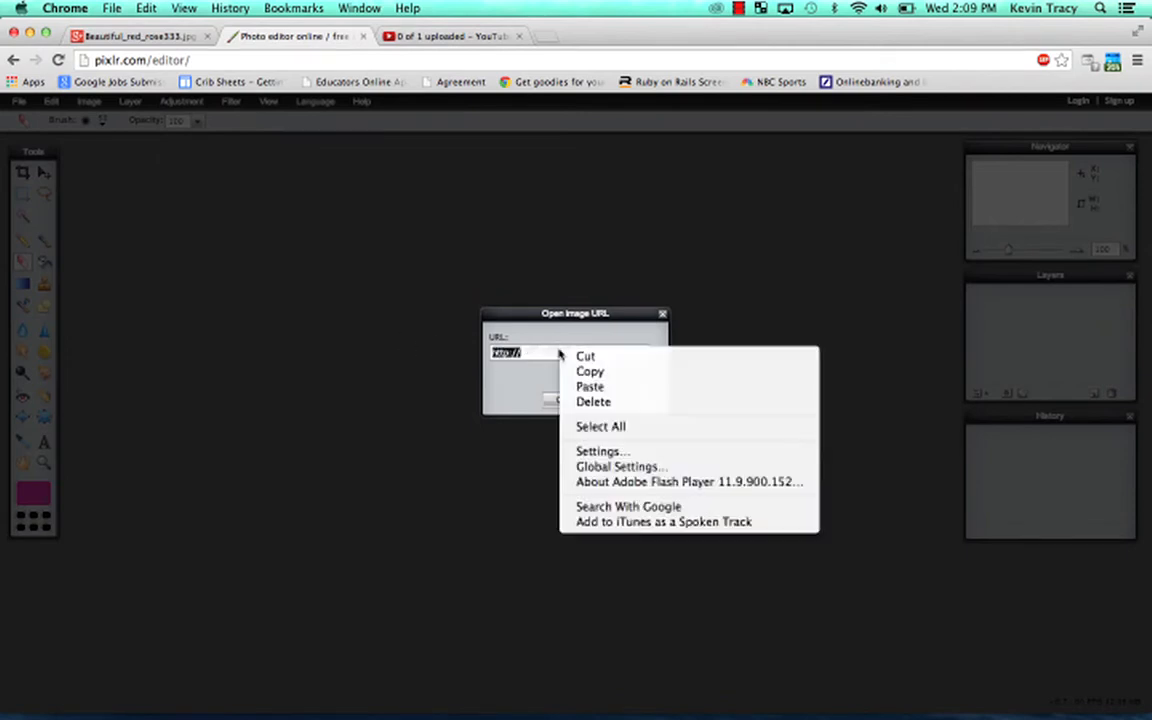
click(592, 386)
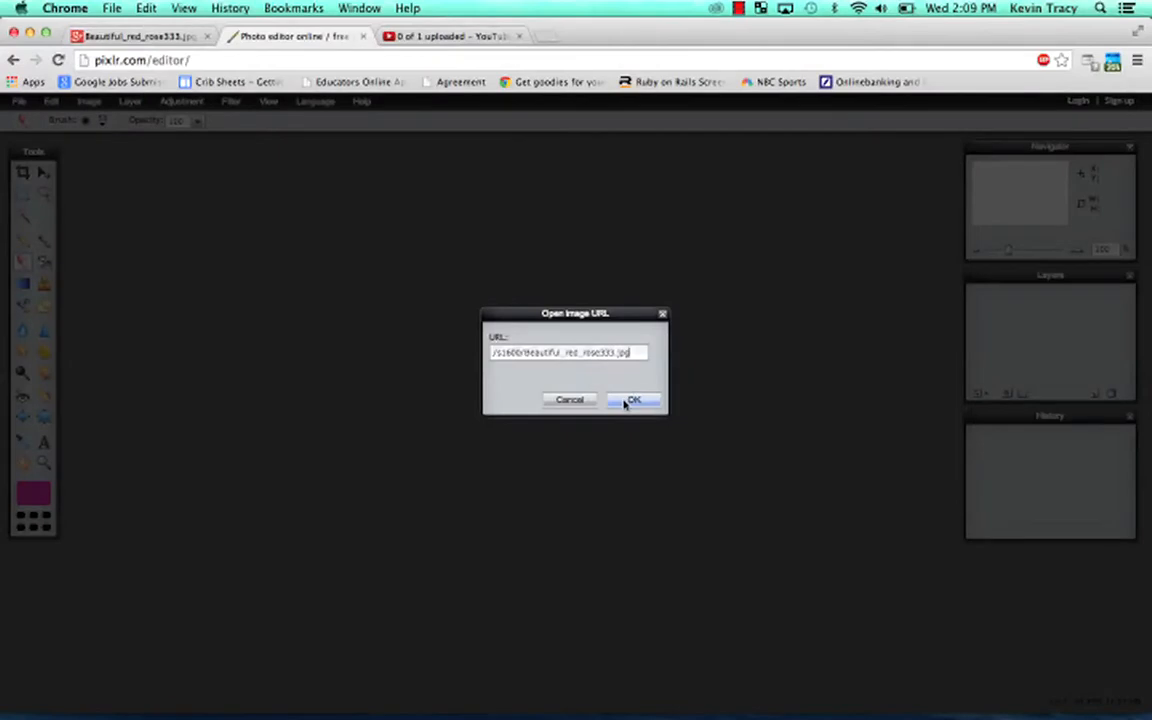
click(626, 401)
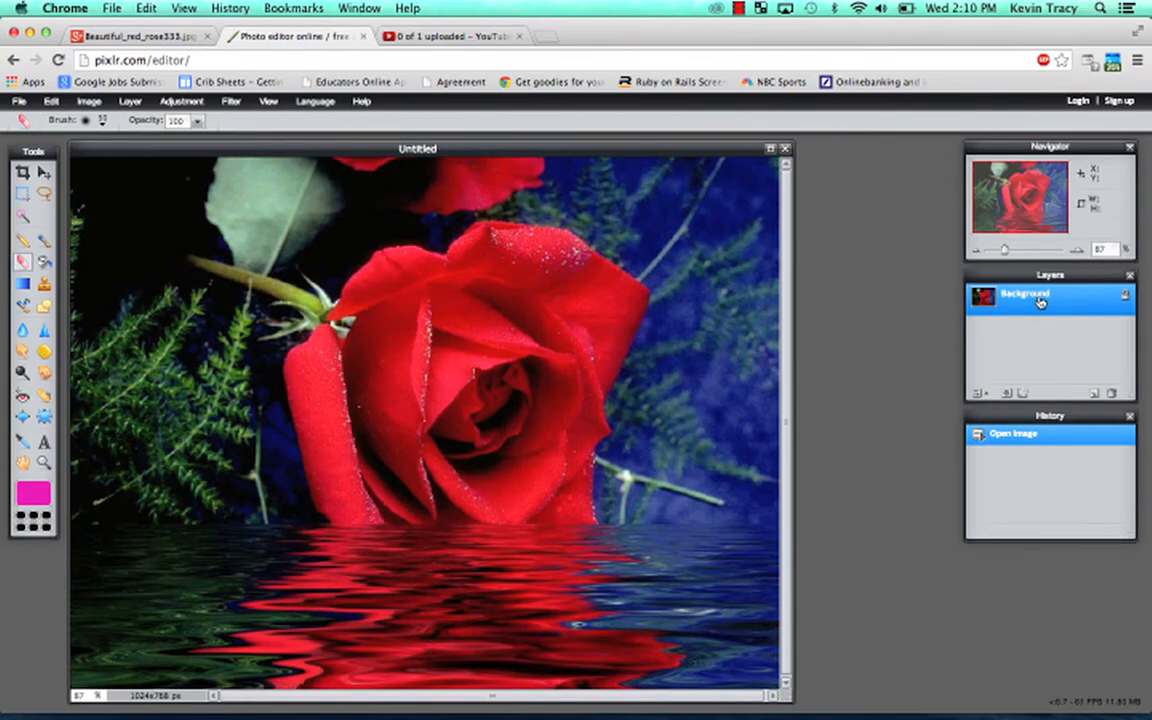
Duplicate the Background layer and duplicate the resulting copy, so two copies lie above the original.
right_click(1005, 300)
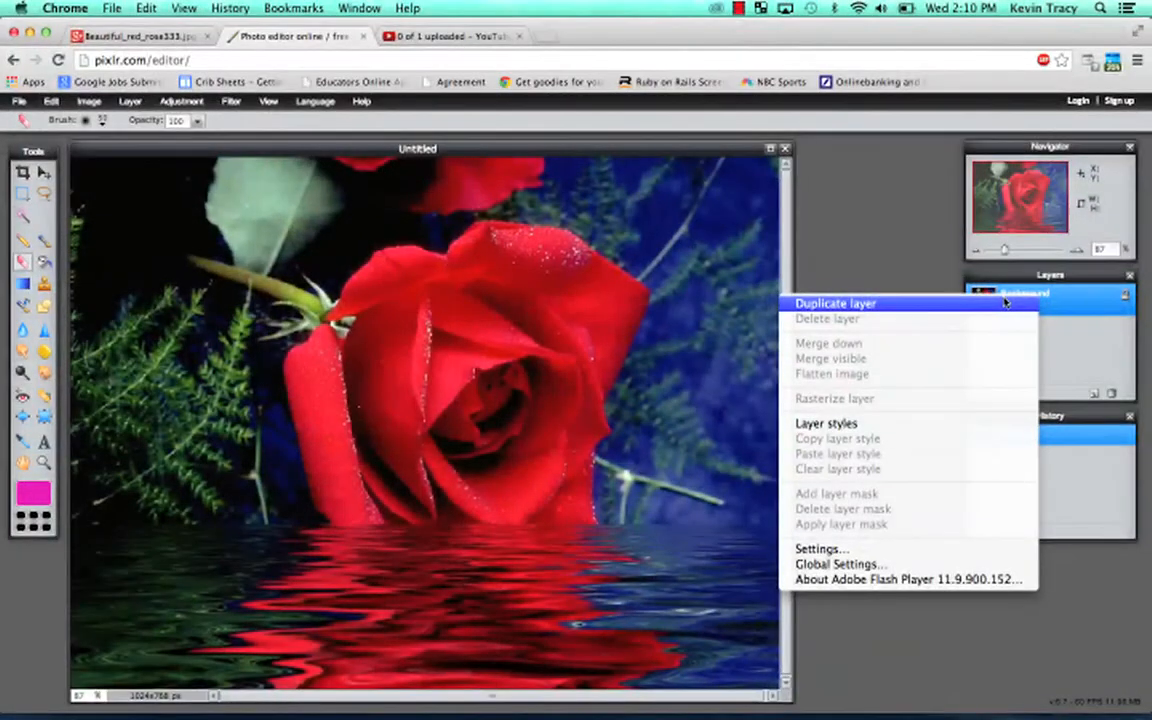
click(1005, 300)
right_click(1008, 300)
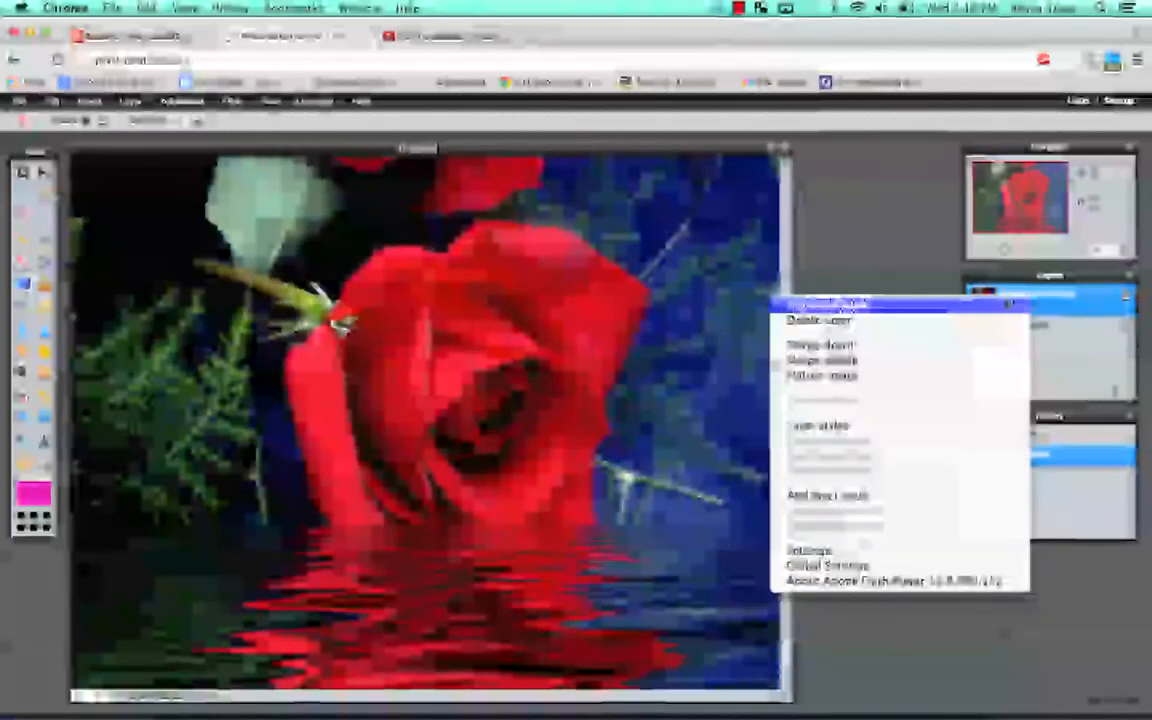
click(1008, 302)
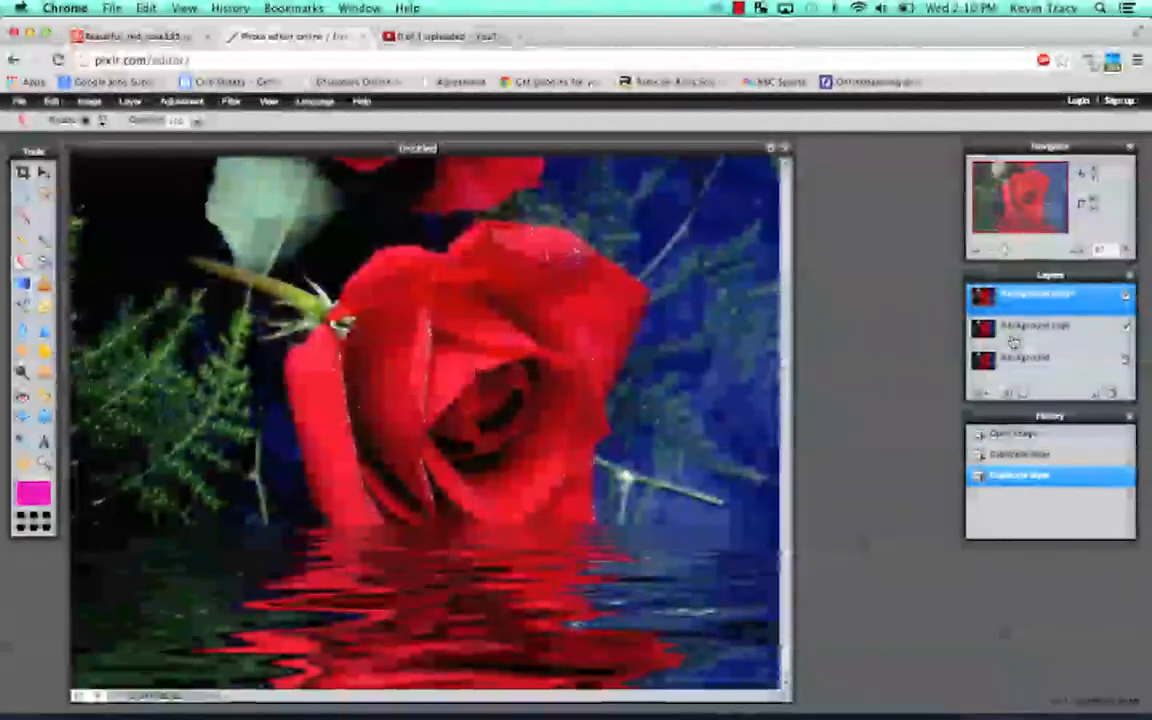
Select the middle Background copy layer and paint on it in pink with the Brush tool near the rose's outer edge.
click(1035, 334)
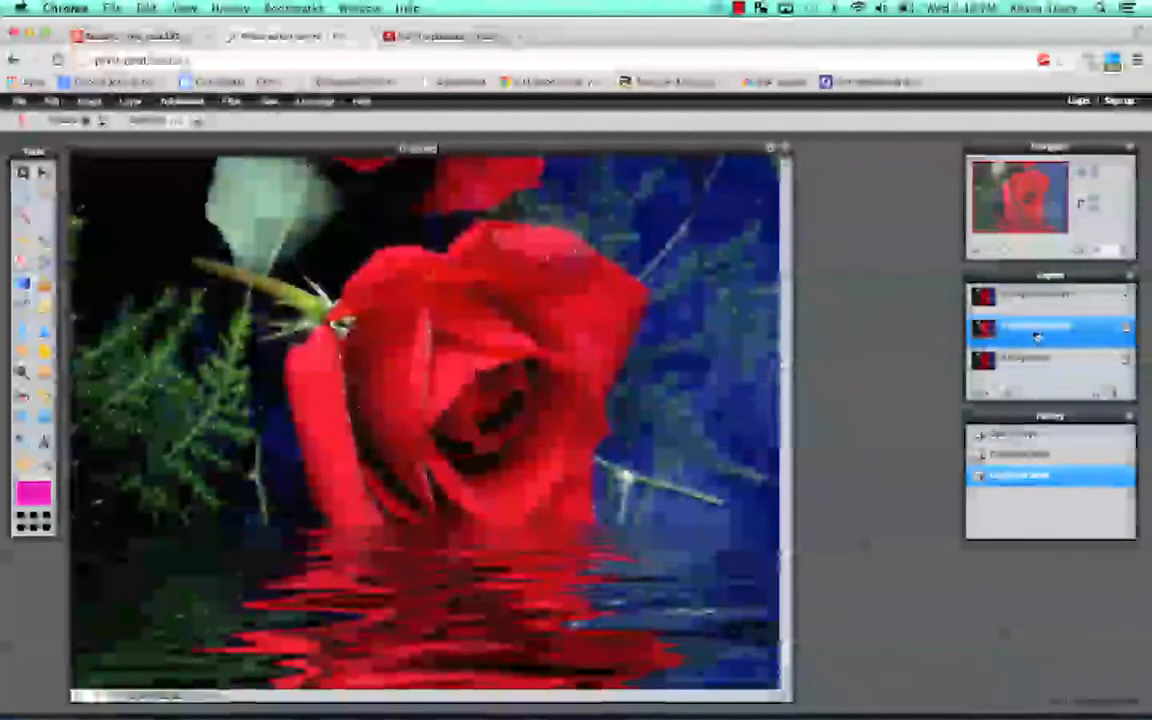
click(1035, 297)
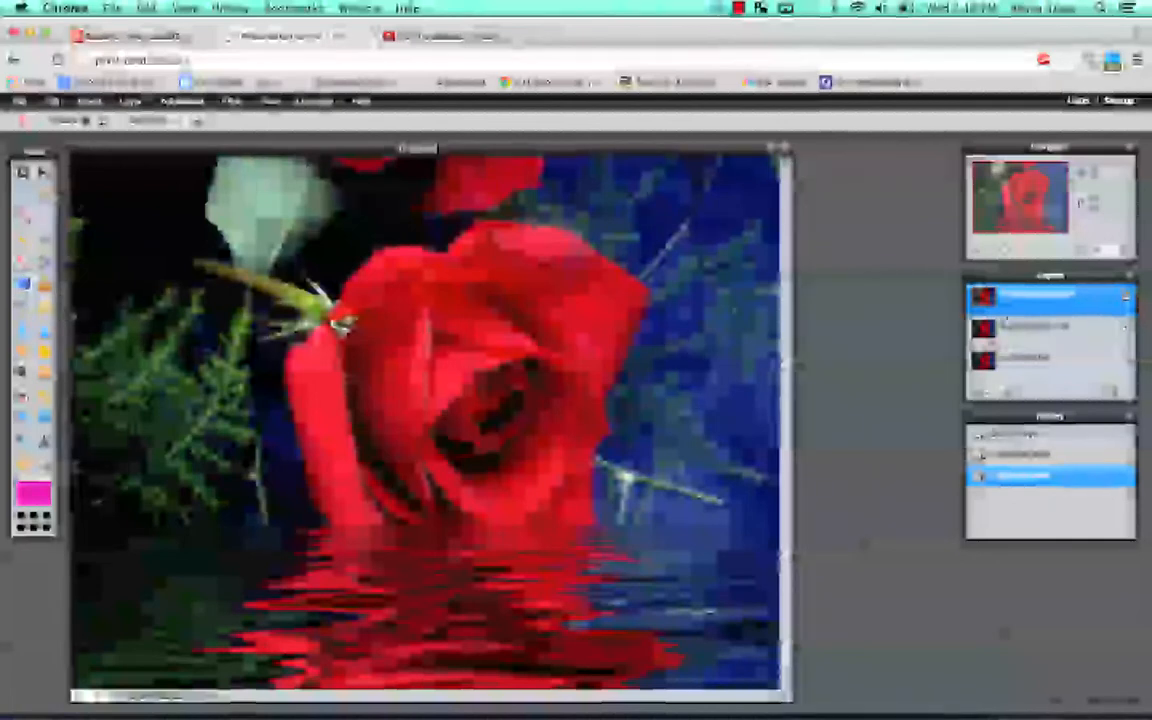
click(992, 330)
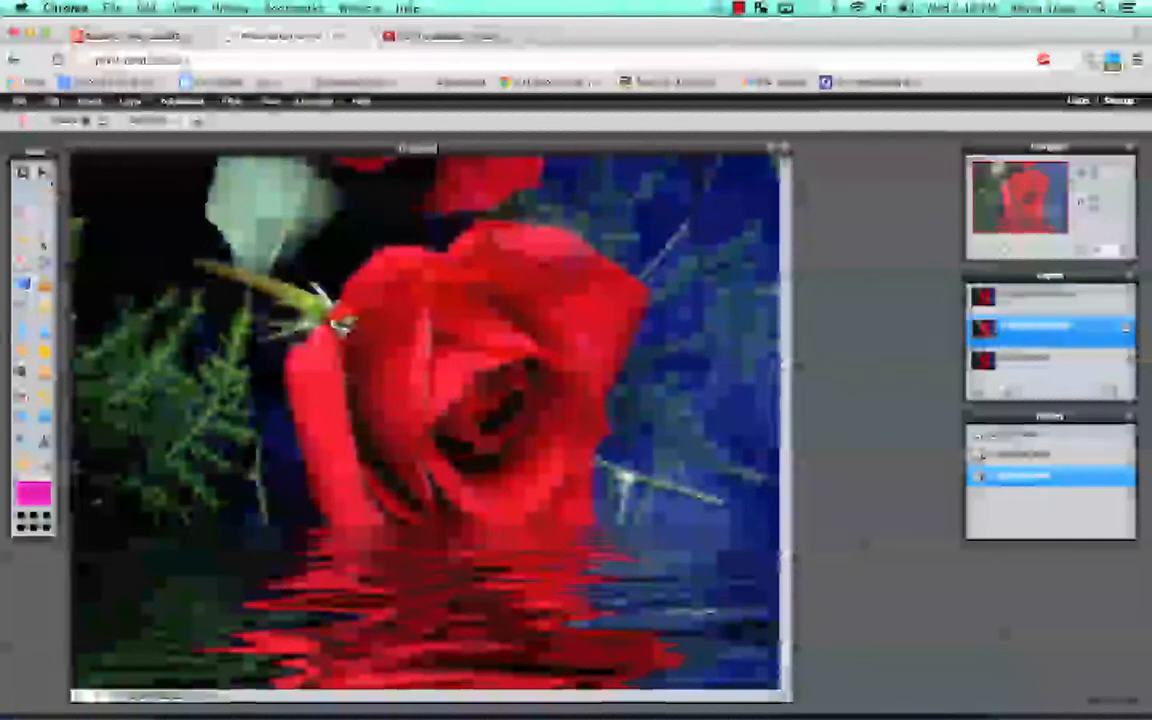
click(43, 237)
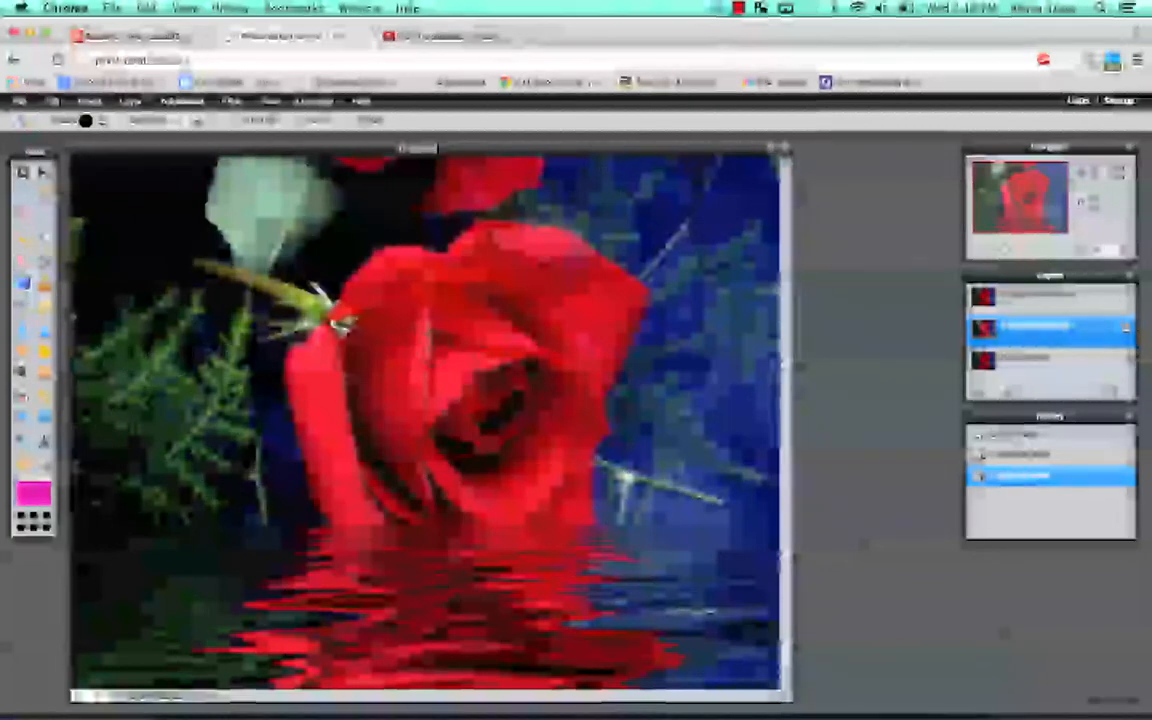
click(634, 337)
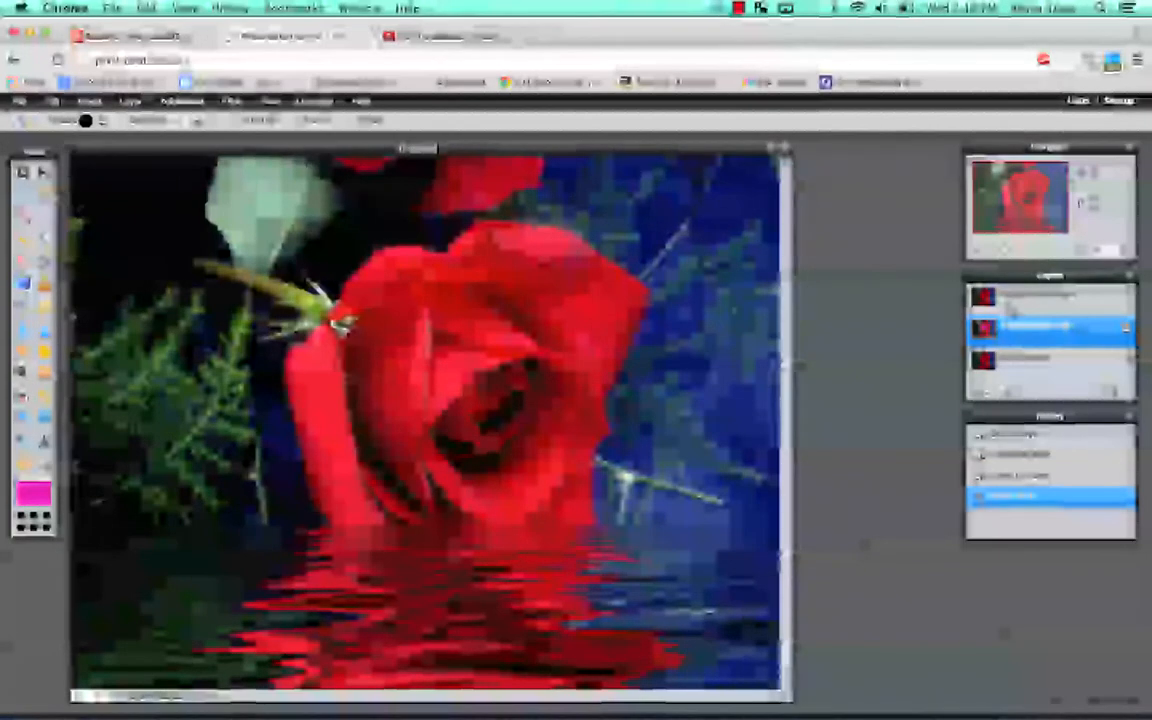
Try the Eraser tool on the rose's centre on the middle Background copy layer and undo the erasing.
click(24, 261)
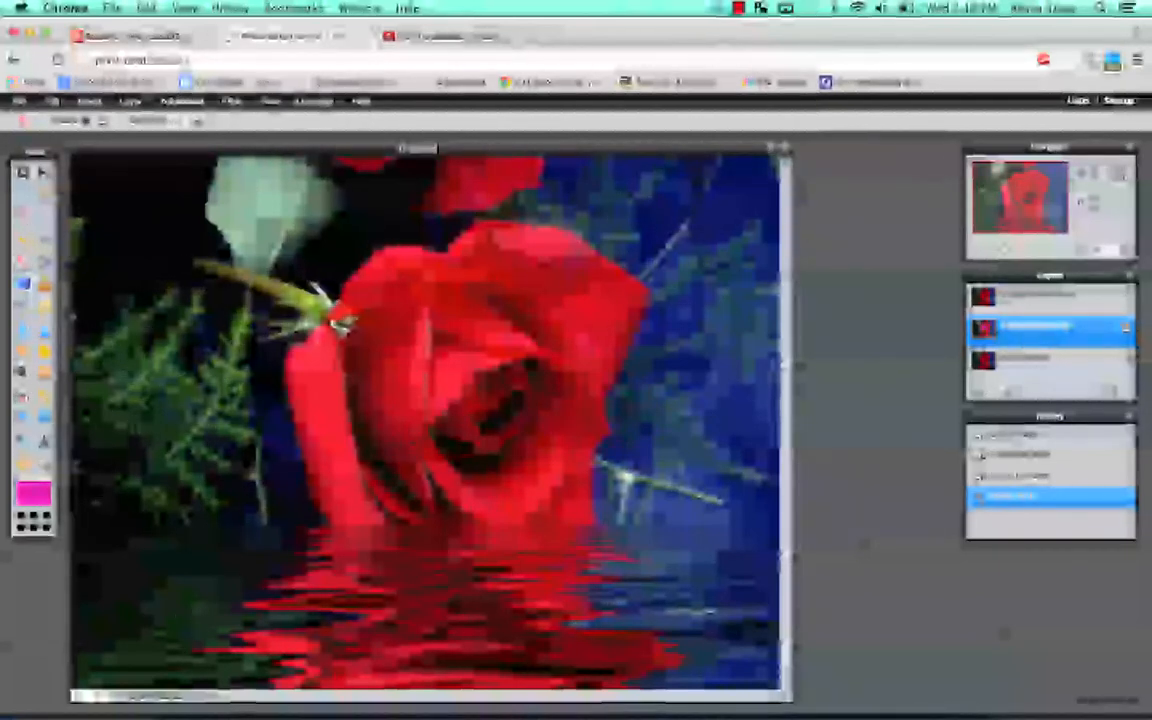
click(490, 405)
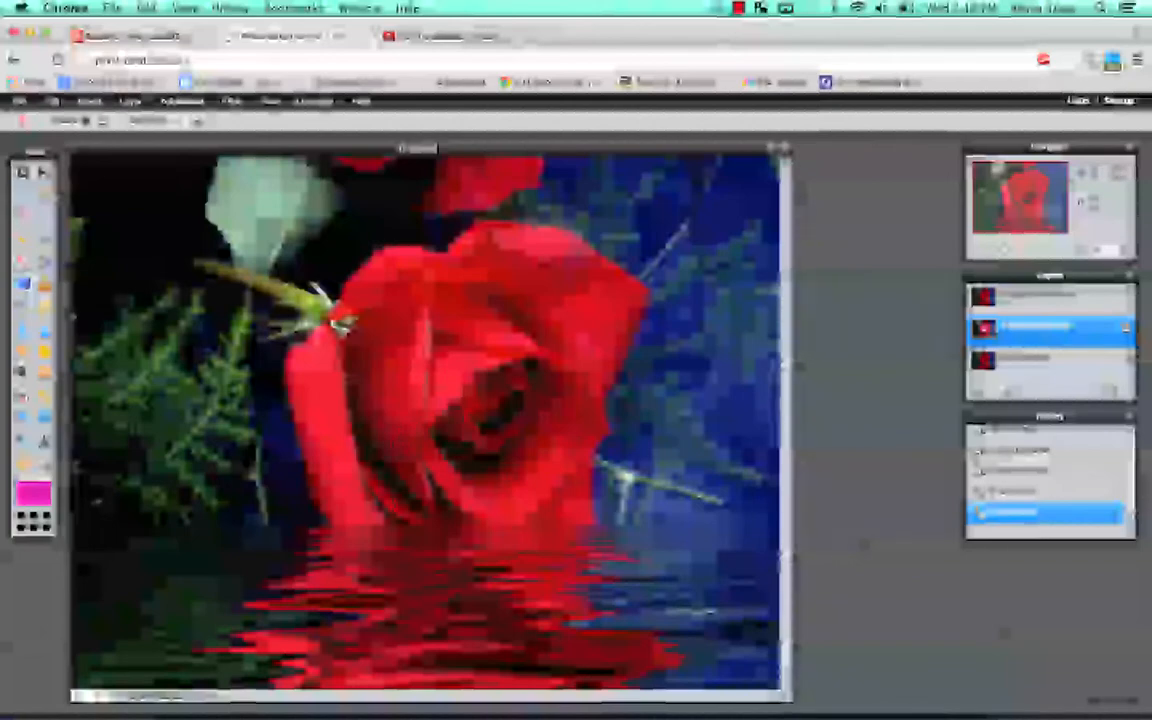
key(super+z)
key(super+z)
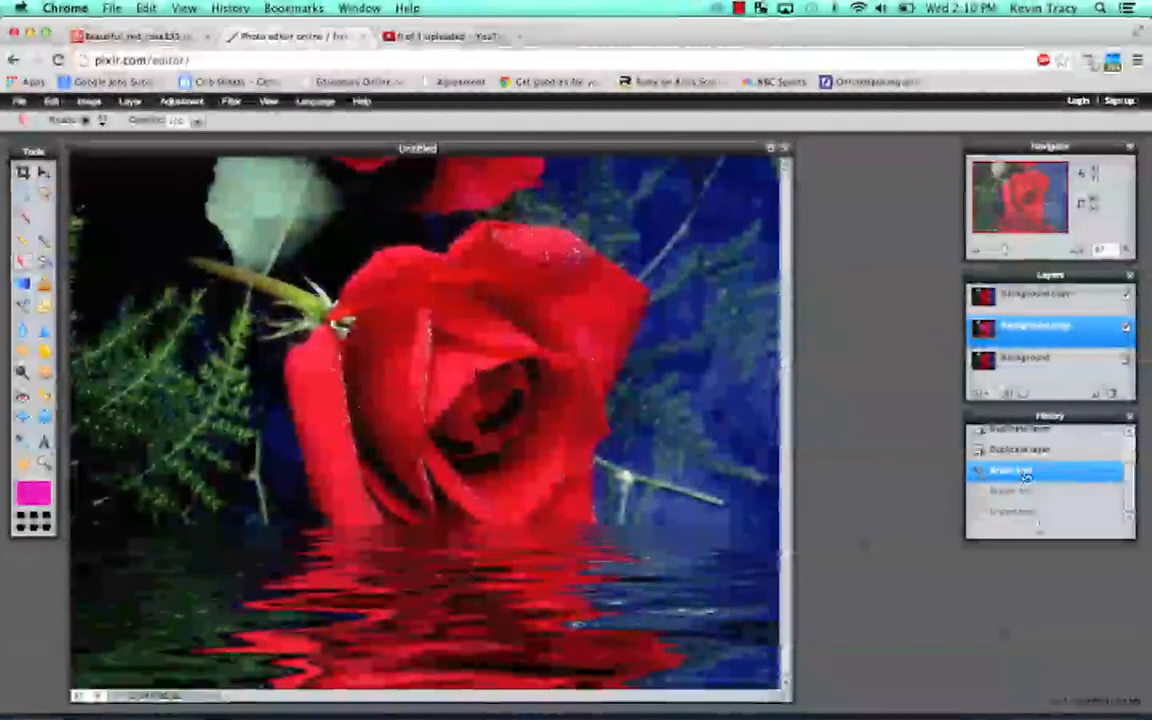
Try the Eraser tool on the rose's centre on the top Background copy layer and revert the image history to the second layer duplication.
click(1010, 303)
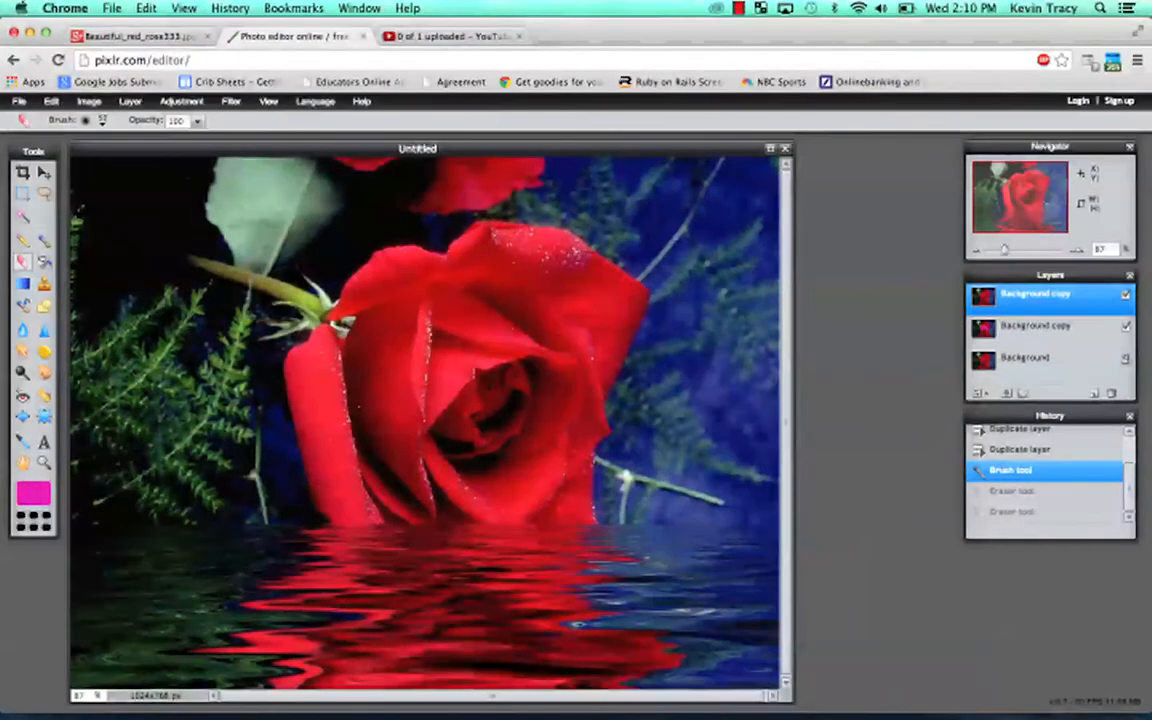
drag(456, 398, 420, 390)
mouse_move(370, 445)
mouse_down()
mouse_move(375, 483)
mouse_move(460, 423)
mouse_move(540, 427)
mouse_up()
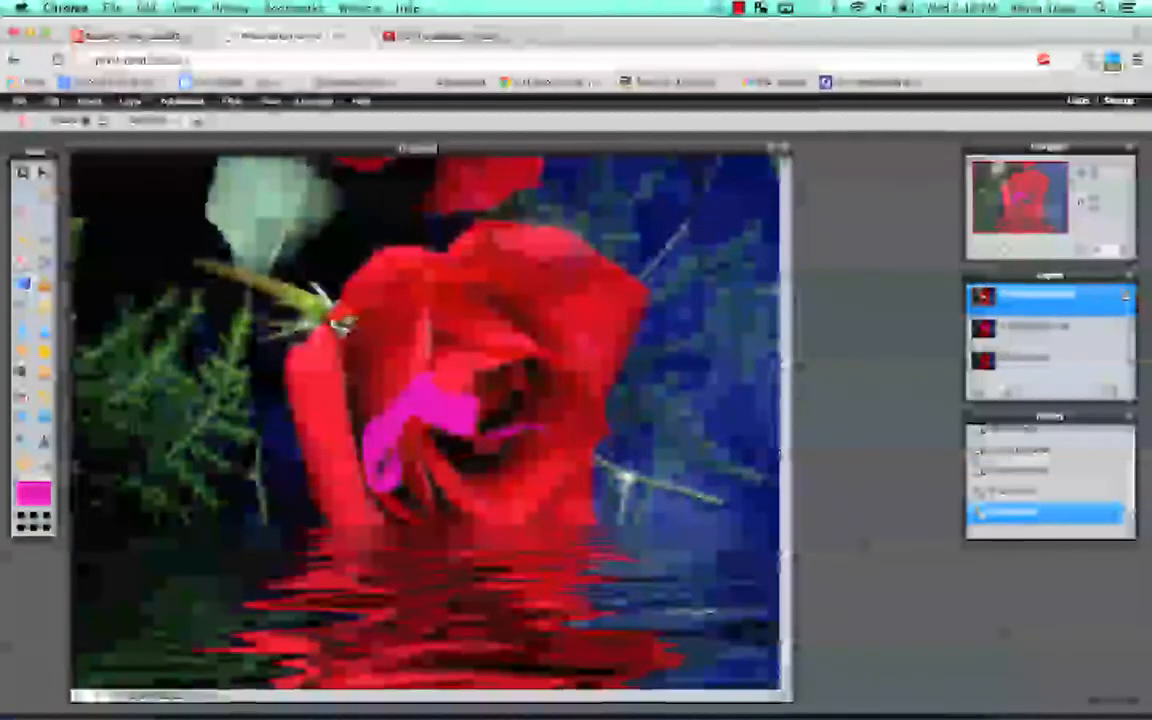
click(1021, 473)
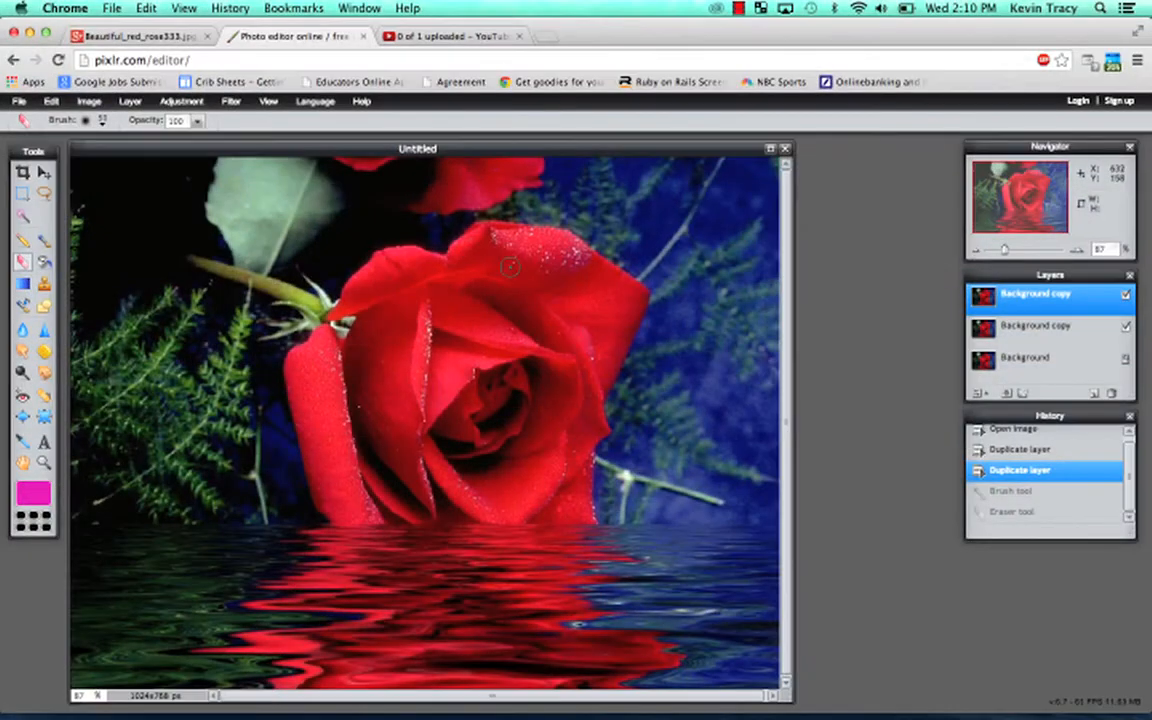
click(184, 102)
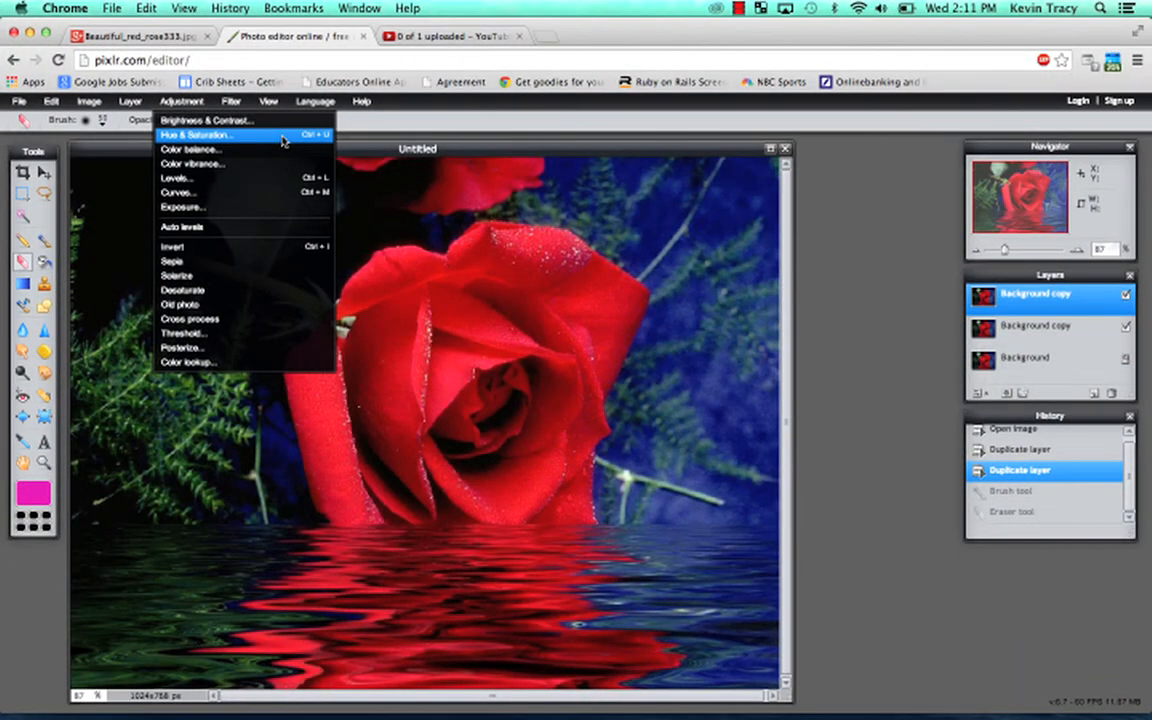
click(284, 136)
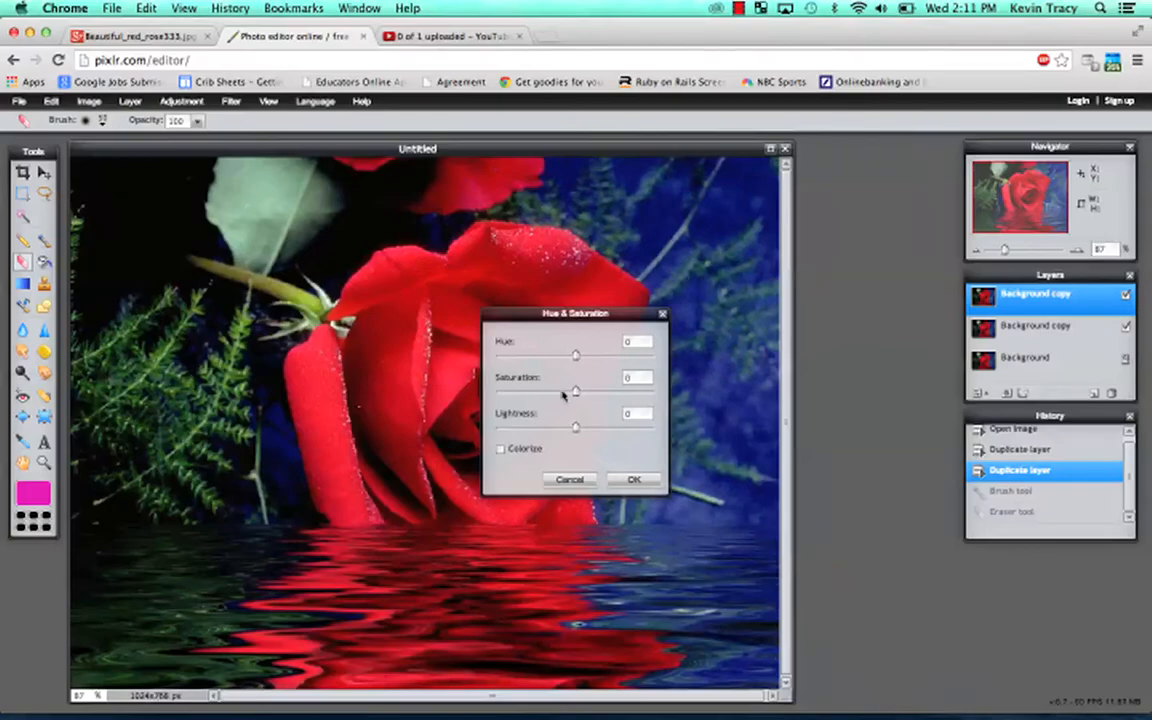
drag(575, 391, 500, 392)
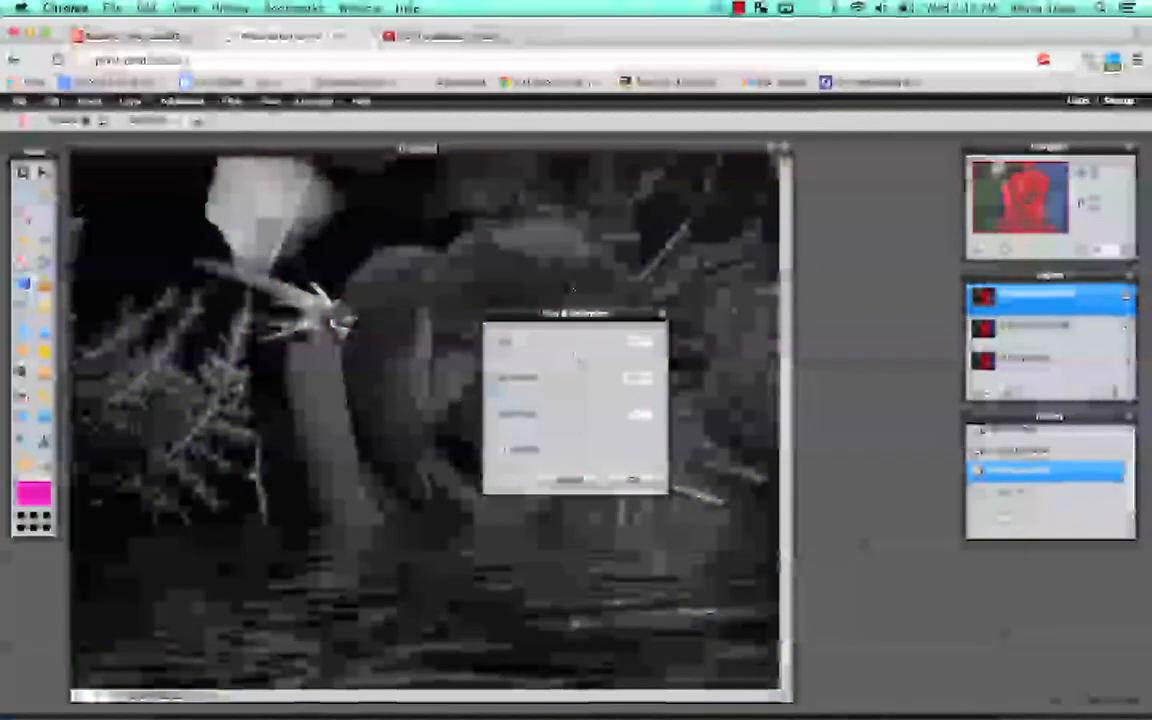
drag(575, 313, 831, 286)
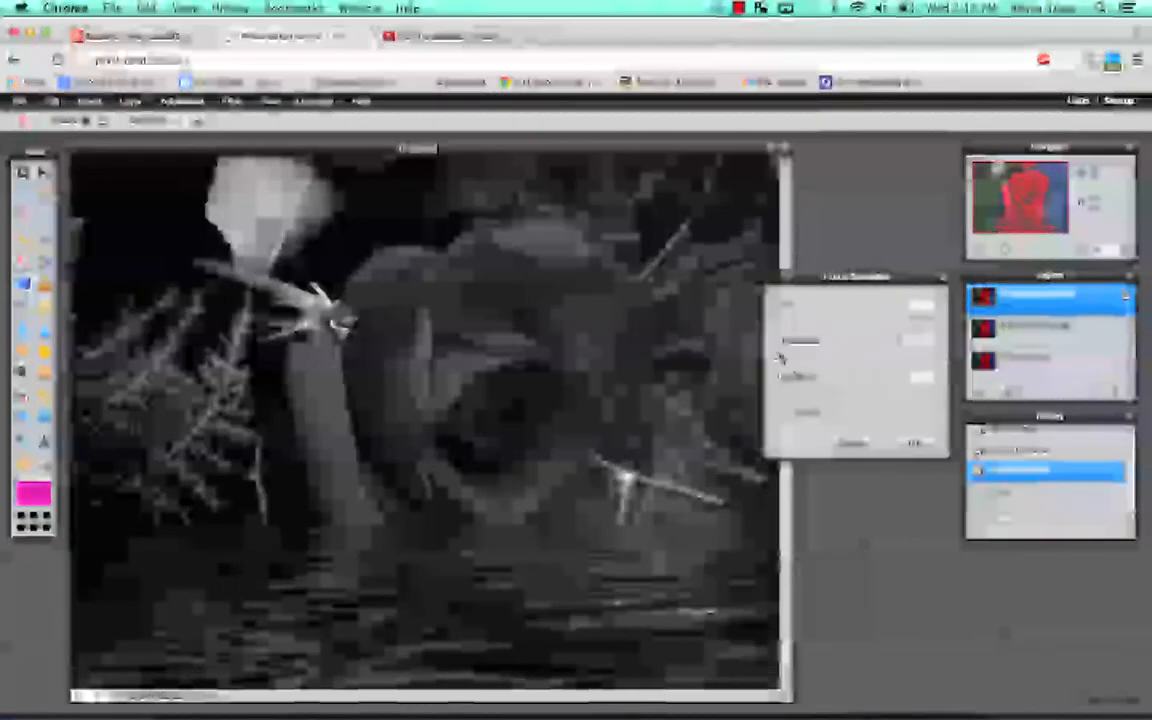
drag(780, 358, 703, 372)
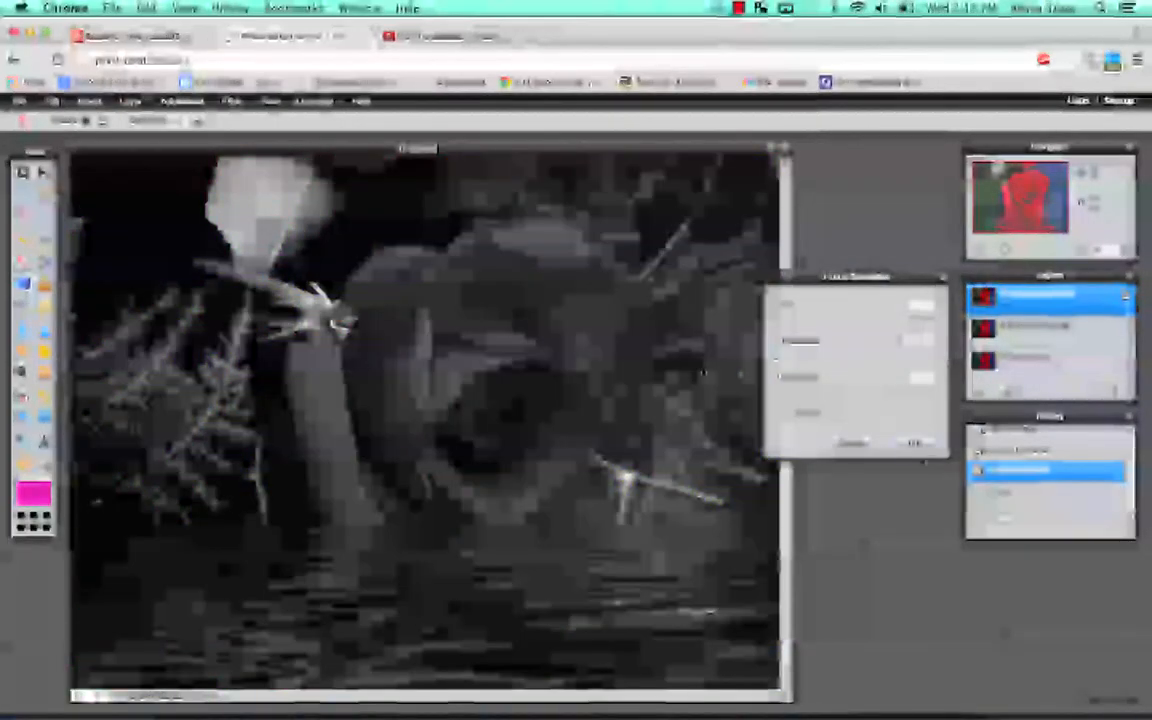
click(855, 442)
Desaturate the top Background copy layer and erase it along the rose's outline and over part of its inner petals.
click(182, 101)
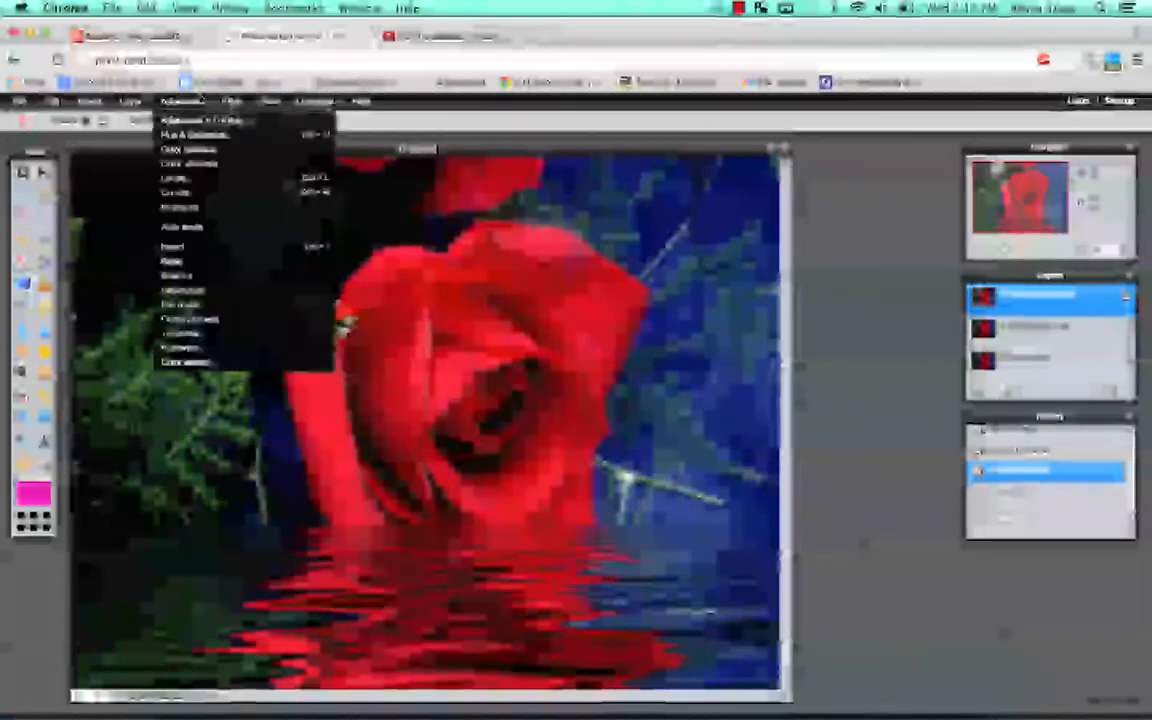
click(245, 290)
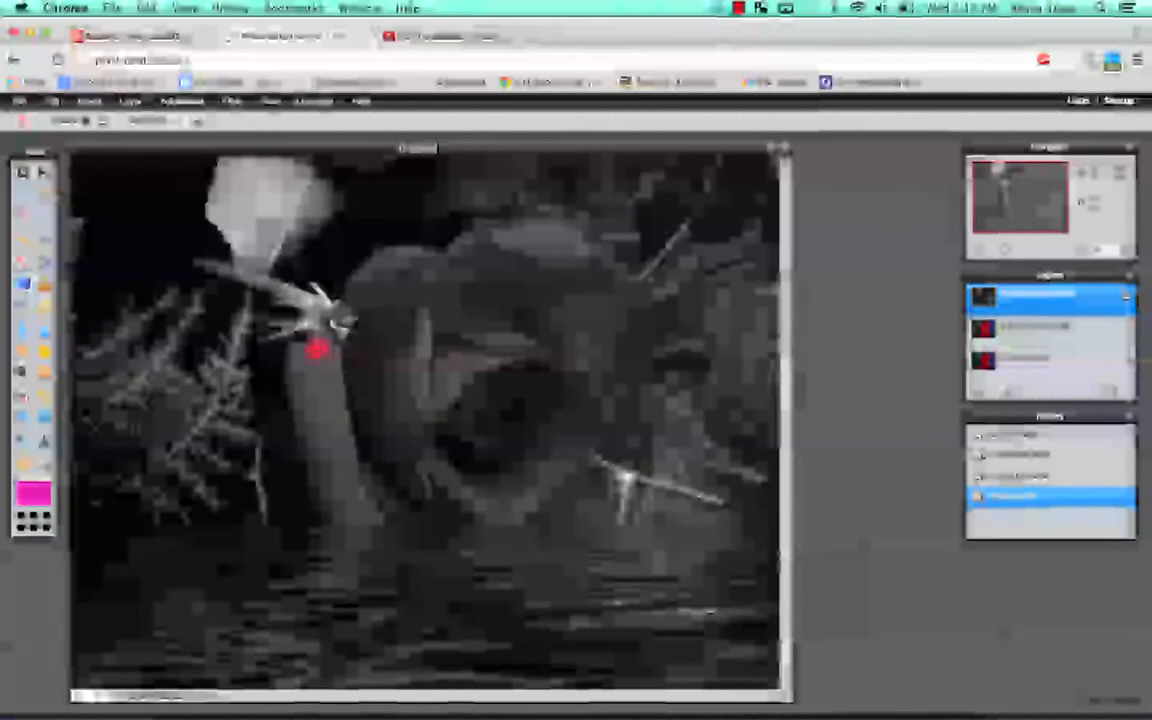
drag(318, 348, 312, 458)
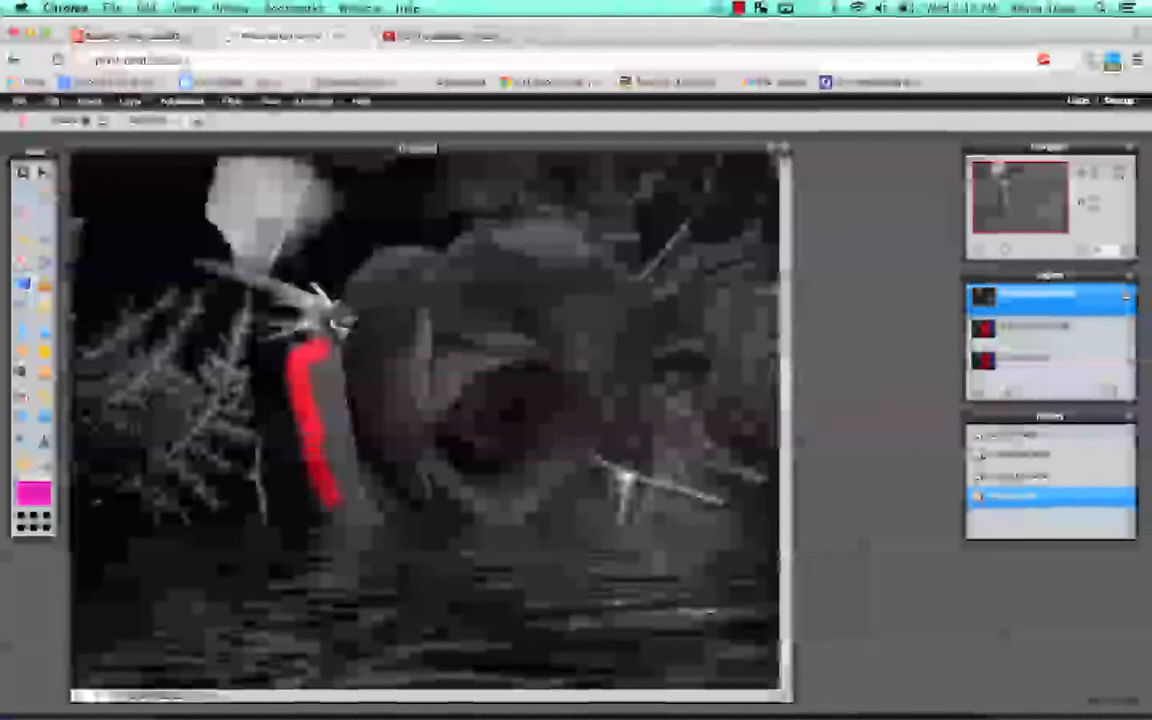
mouse_move(335, 503)
mouse_down()
mouse_move(375, 520)
mouse_move(462, 398)
mouse_up()
mouse_move(386, 497)
mouse_down()
mouse_move(362, 472)
mouse_move(390, 440)
mouse_move(346, 412)
mouse_move(343, 490)
mouse_up()
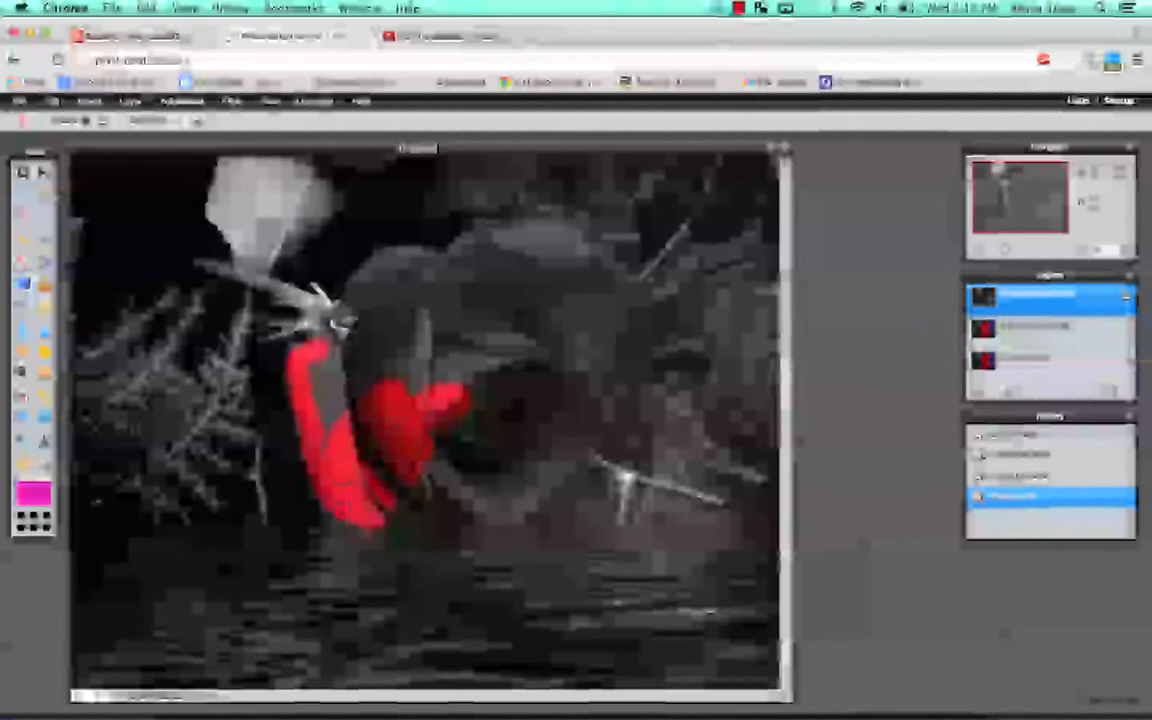
drag(430, 512, 580, 515)
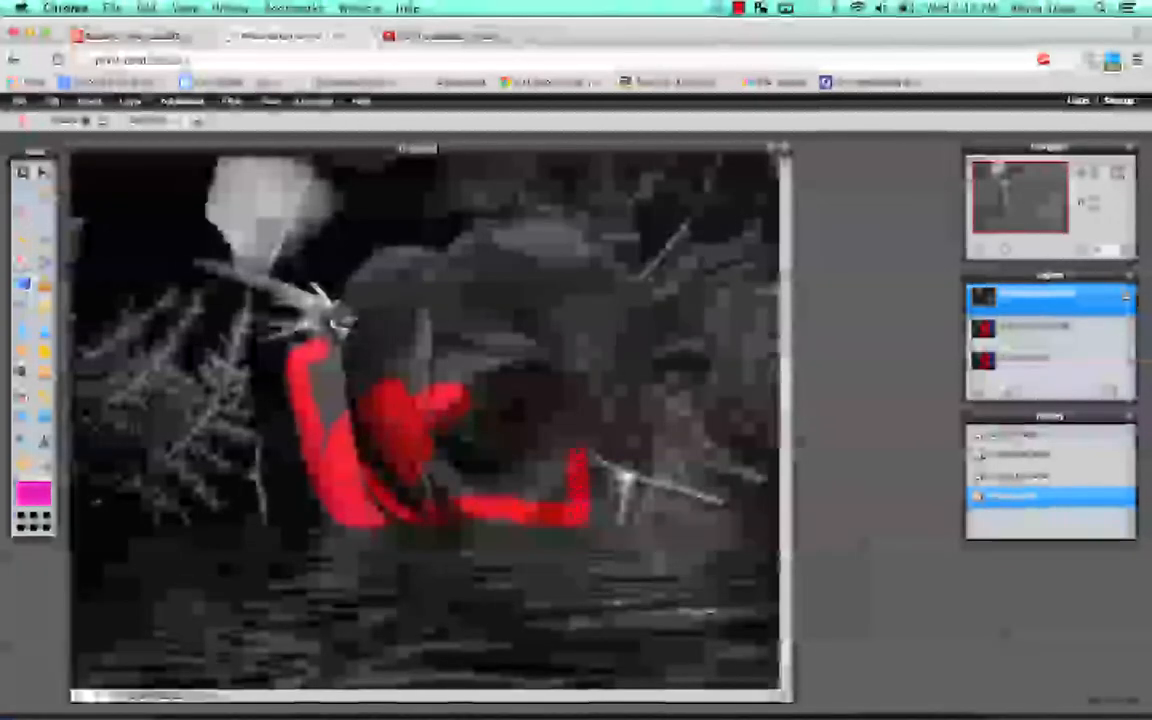
mouse_move(578, 458)
mouse_down()
mouse_move(612, 310)
mouse_move(638, 289)
mouse_move(612, 345)
mouse_move(646, 287)
mouse_move(568, 244)
mouse_up()
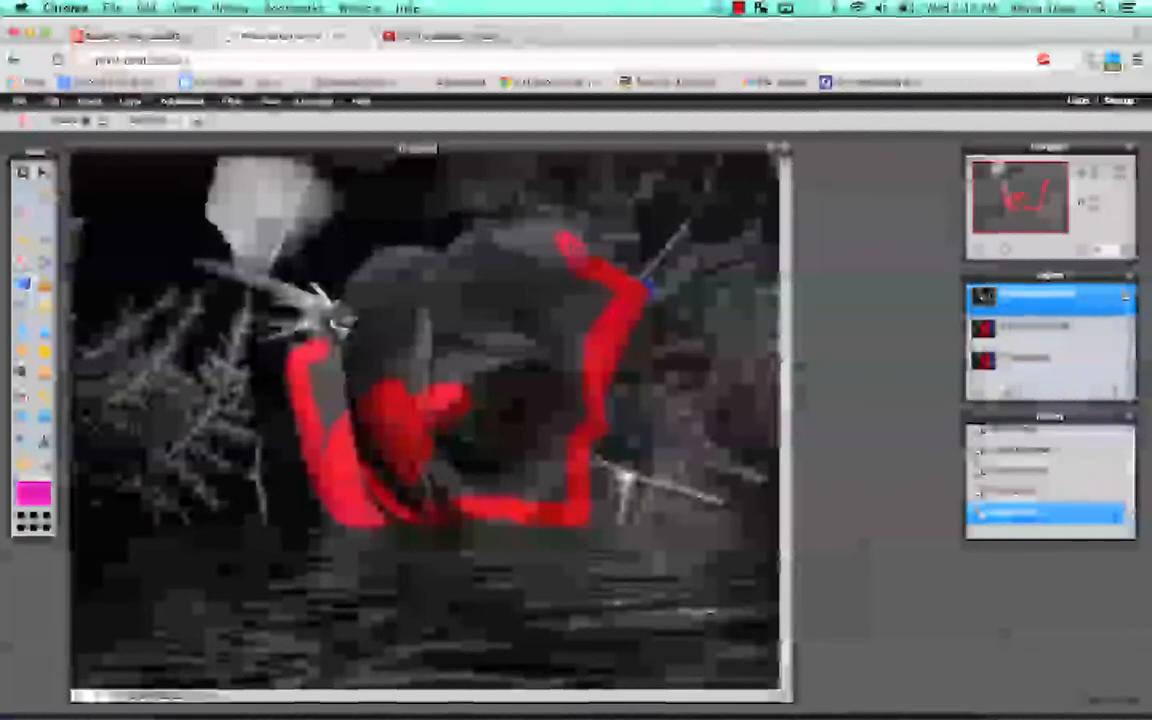
drag(568, 244, 450, 258)
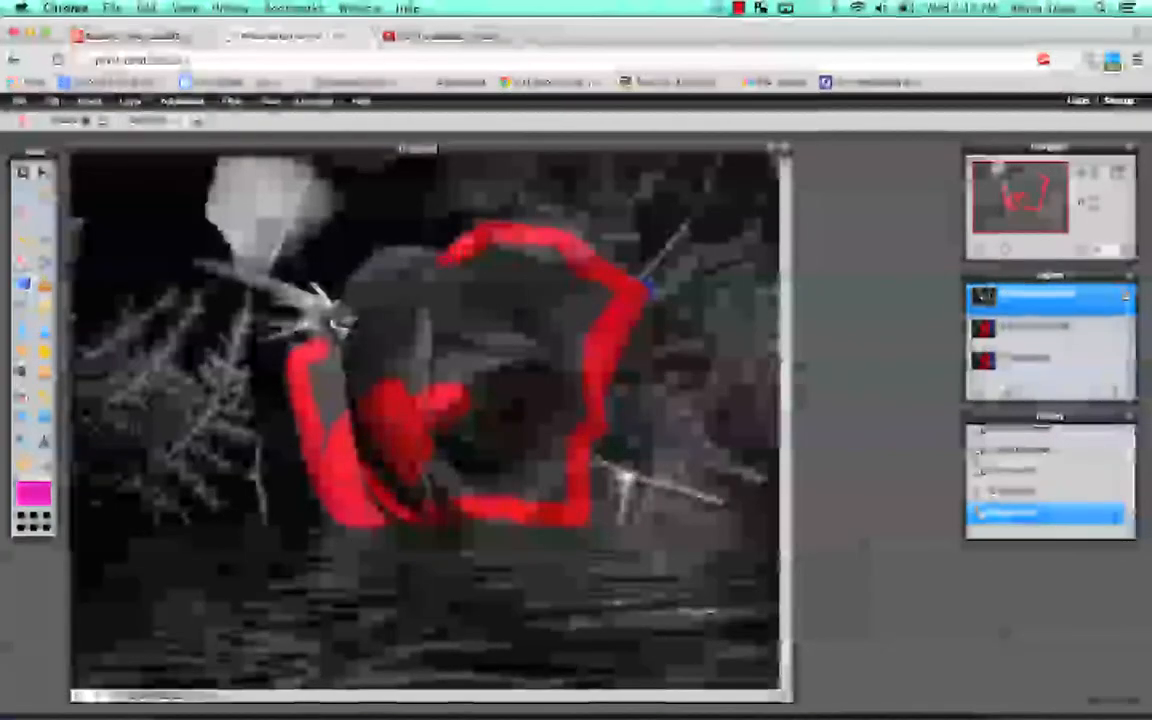
drag(450, 255, 362, 272)
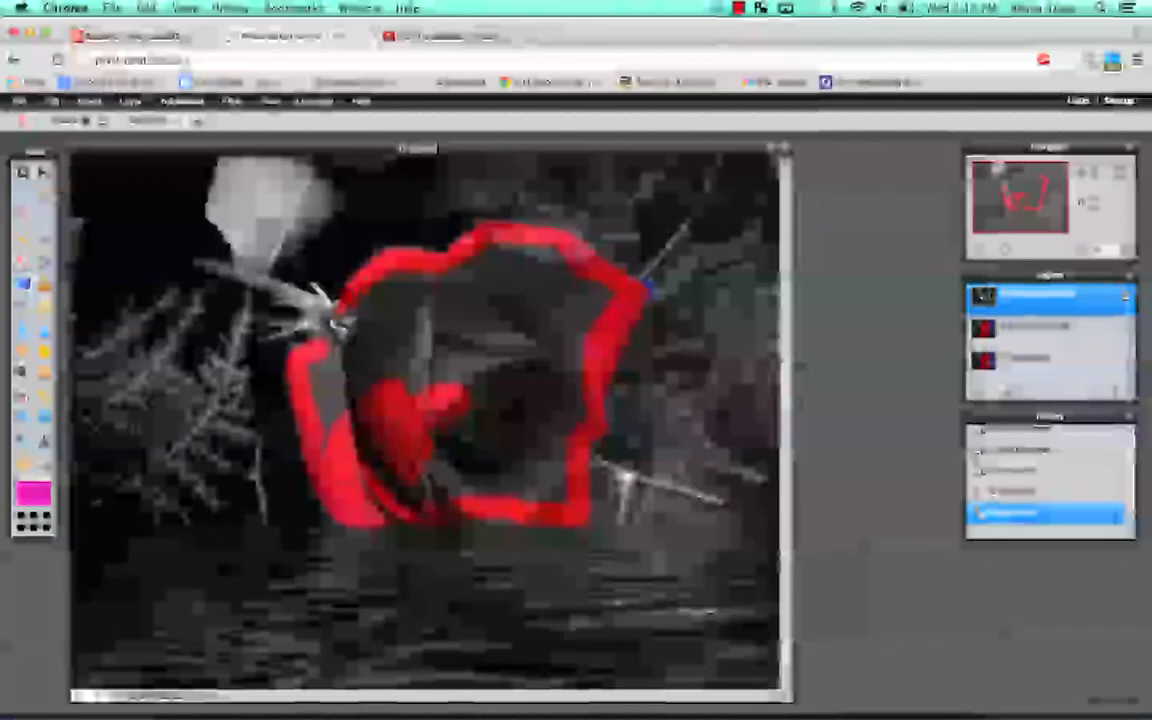
drag(362, 272, 334, 306)
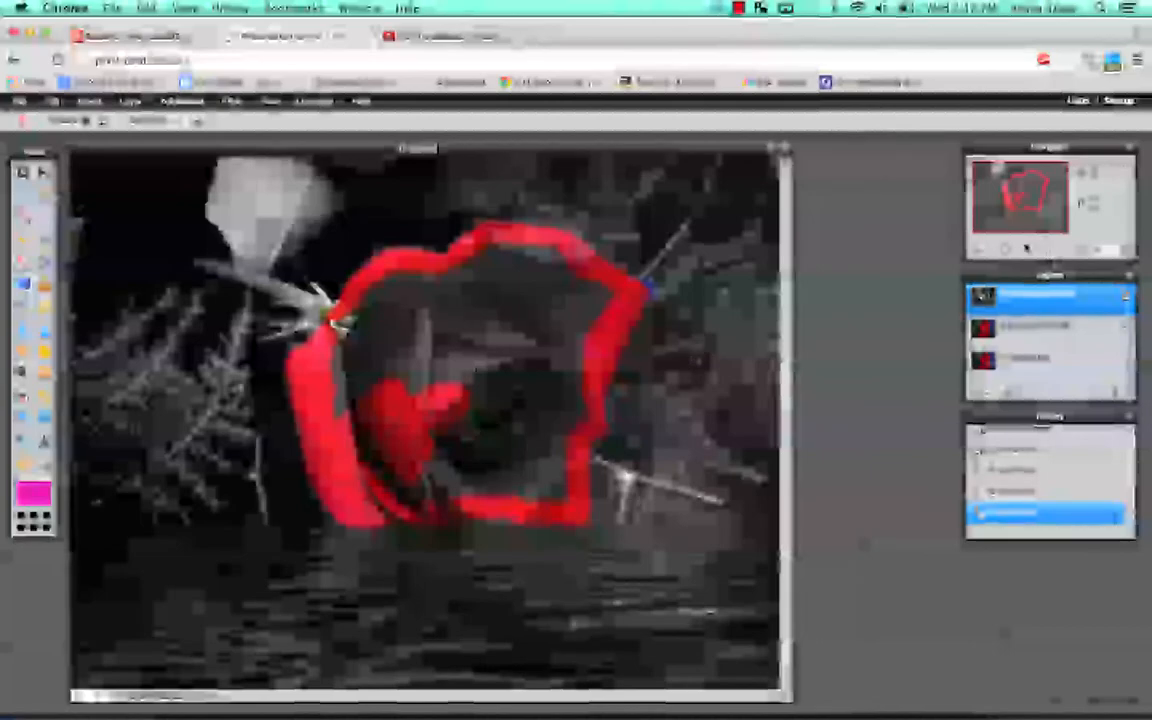
Set the eraser to a size 100 hard round brush and erase the remaining grey from the rose's inner and upper petals.
drag(1007, 250, 1015, 252)
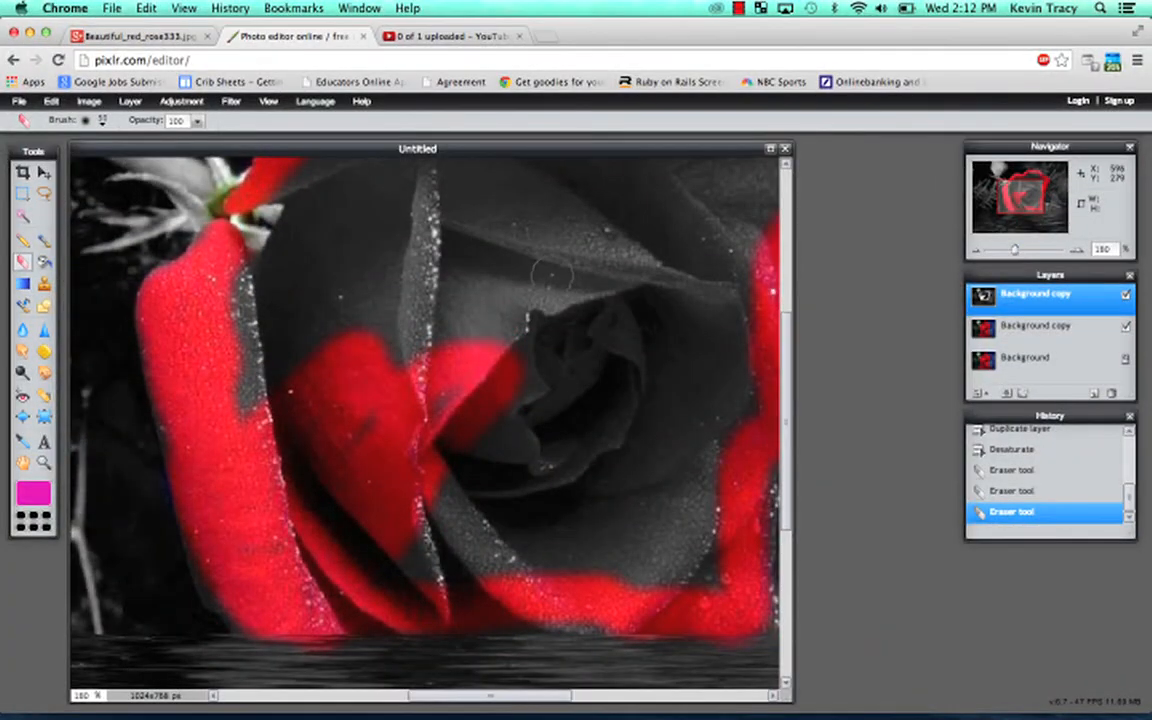
click(104, 121)
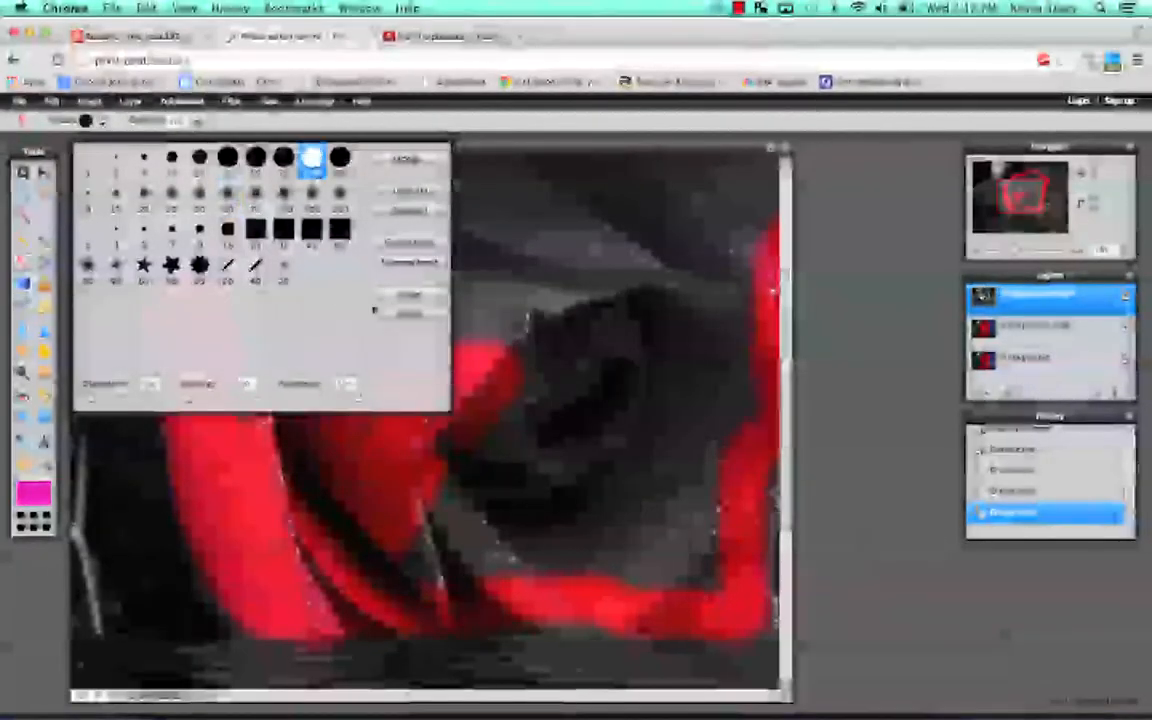
mouse_move(556, 305)
mouse_down()
mouse_move(578, 281)
mouse_move(370, 260)
mouse_move(290, 290)
mouse_up()
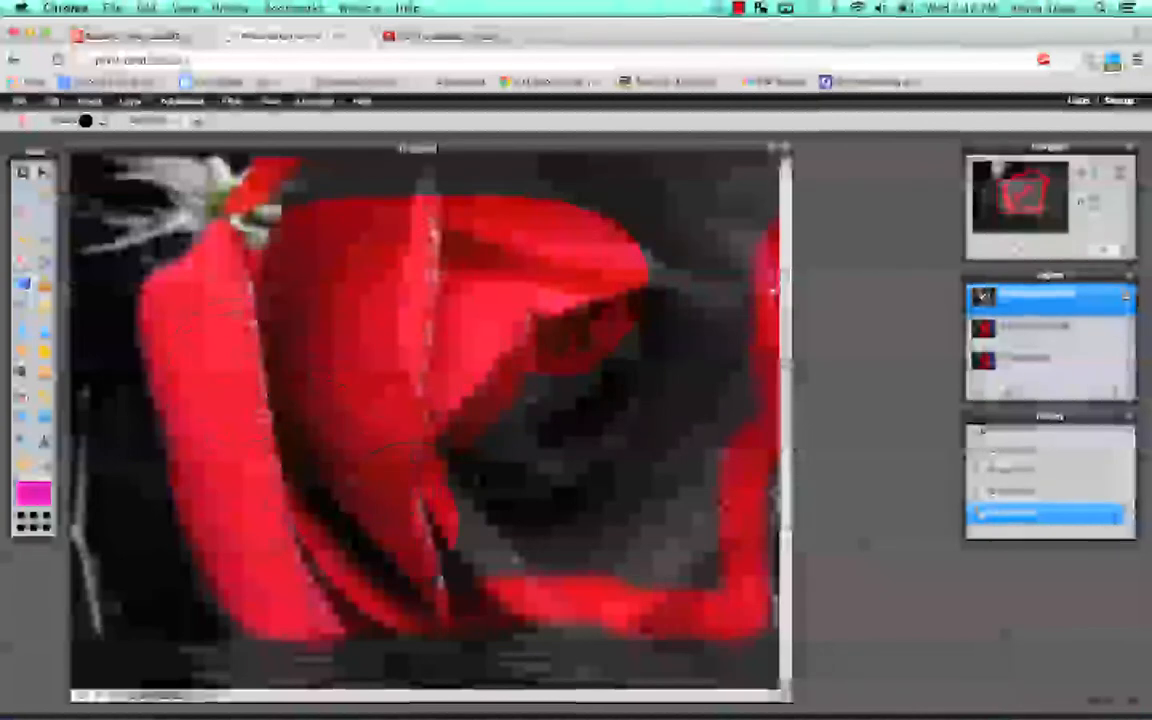
mouse_move(405, 468)
mouse_down()
mouse_move(480, 485)
mouse_move(555, 553)
mouse_move(576, 538)
mouse_move(600, 548)
mouse_move(630, 525)
mouse_move(678, 535)
mouse_move(610, 400)
mouse_move(675, 358)
mouse_up()
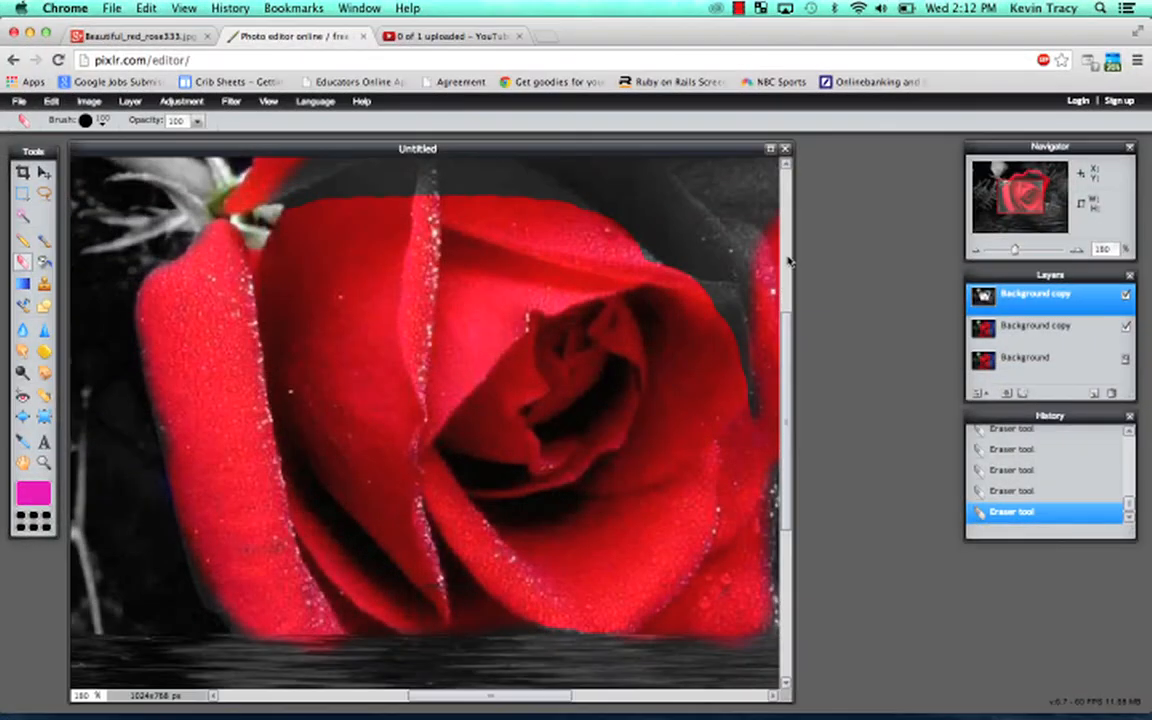
drag(1019, 251, 1008, 250)
mouse_move(584, 282)
mouse_down()
mouse_move(624, 272)
mouse_move(616, 310)
mouse_move(582, 353)
mouse_up()
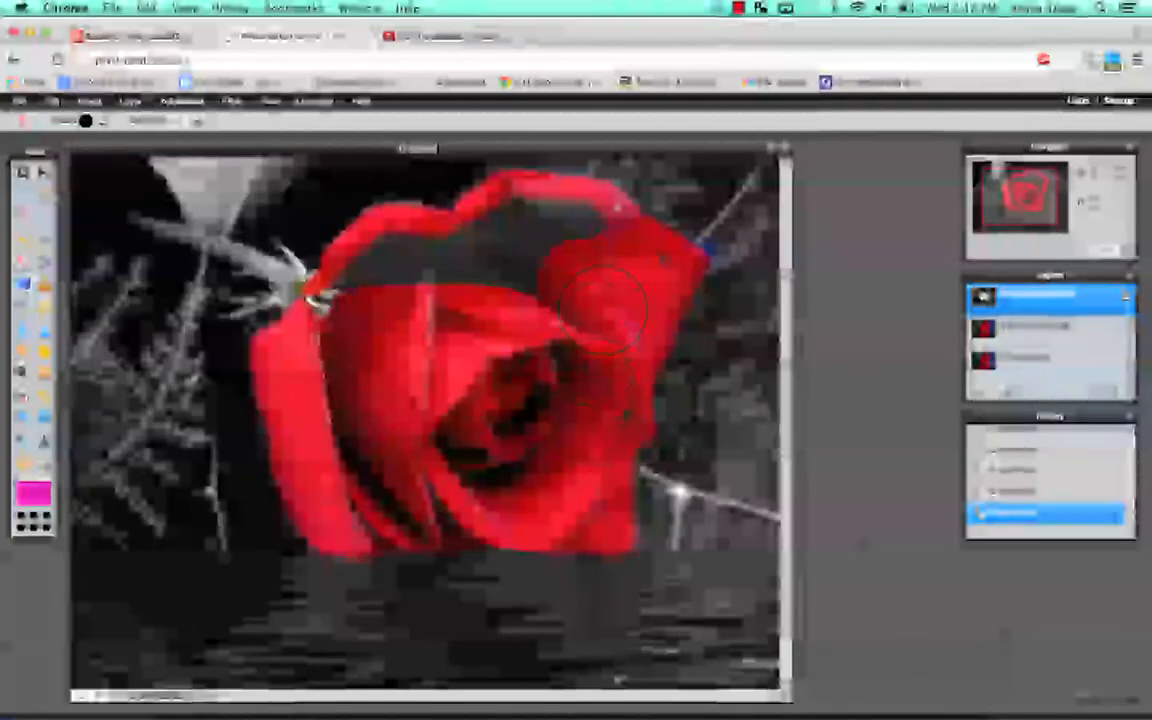
click(563, 240)
mouse_move(563, 240)
mouse_down()
mouse_move(452, 208)
mouse_move(390, 236)
mouse_move(362, 290)
mouse_move(515, 278)
mouse_up()
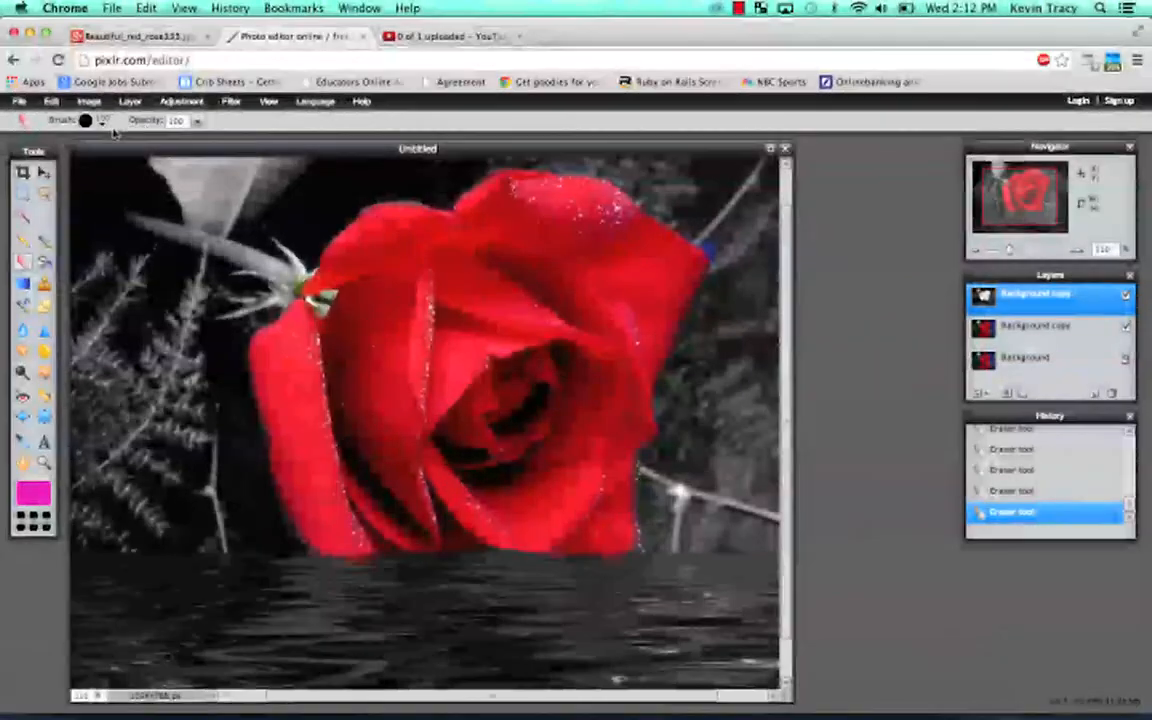
Switch the eraser to a smaller hard round brush and erase the grey over the rose's stem and the leaf above it.
click(88, 121)
click(228, 158)
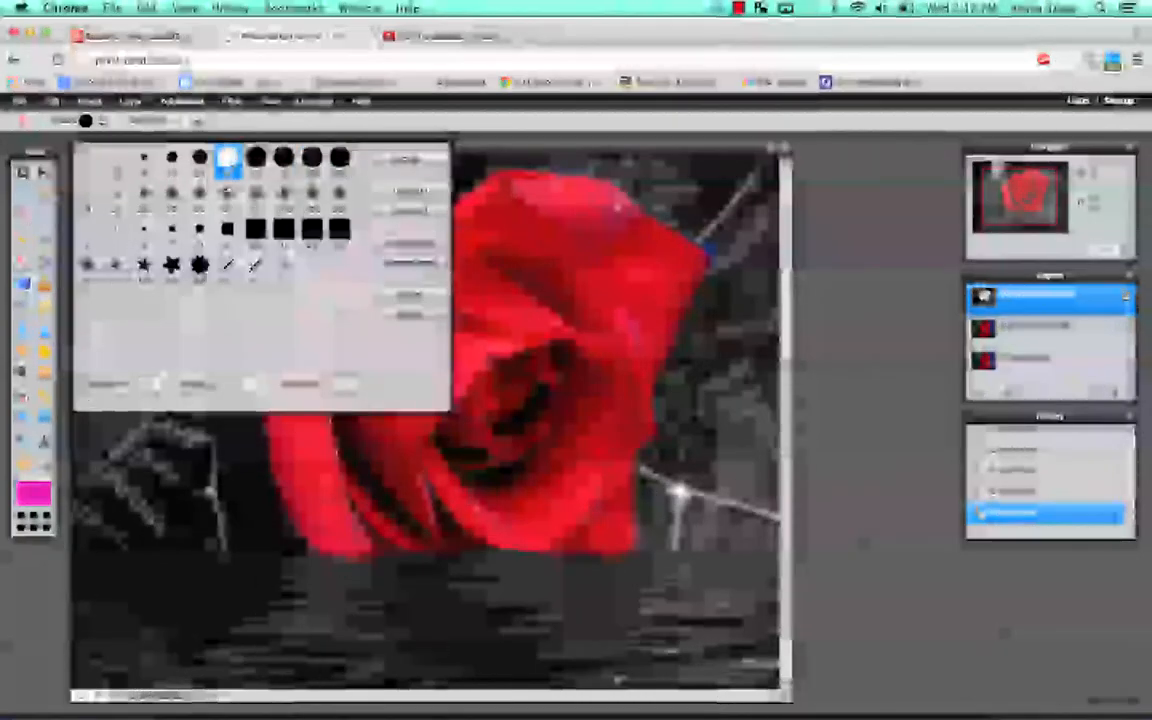
click(88, 121)
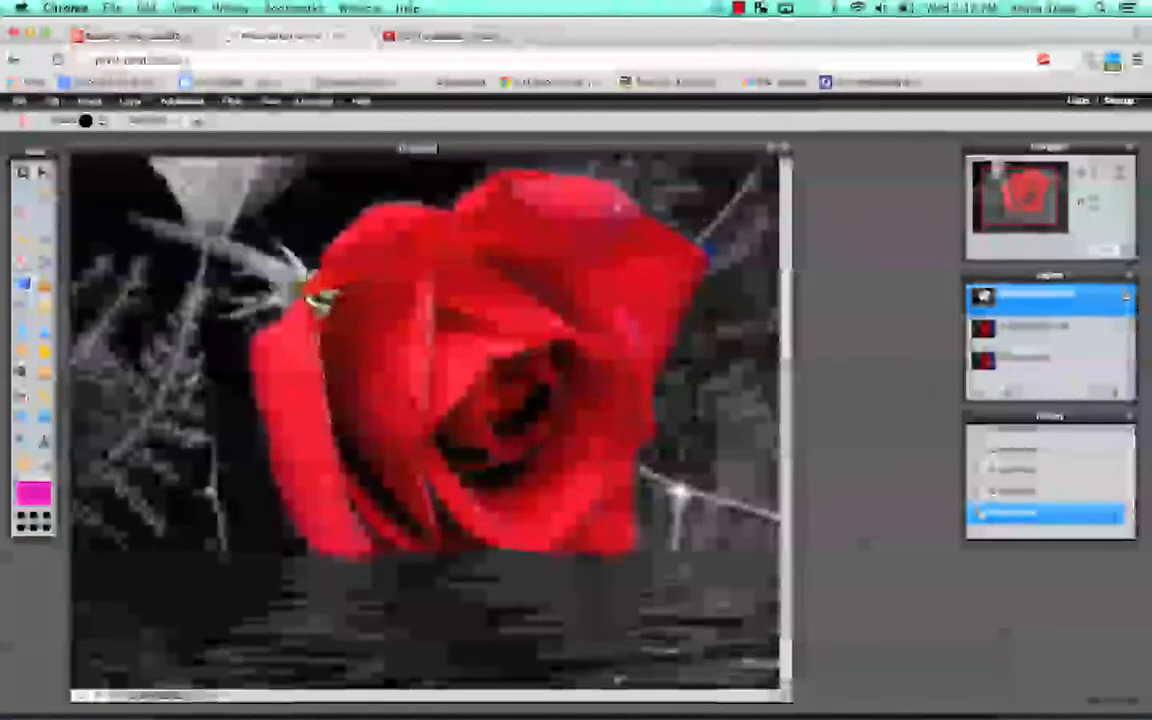
drag(303, 290, 133, 217)
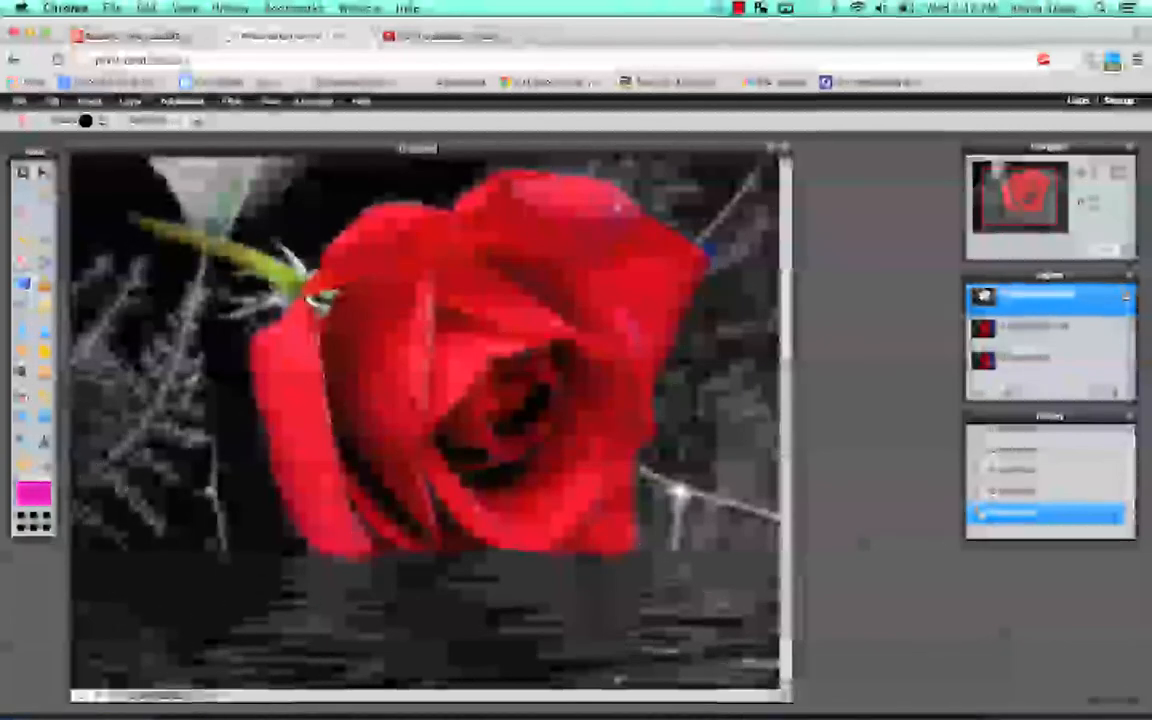
mouse_move(229, 203)
mouse_down()
mouse_move(264, 161)
mouse_move(180, 178)
mouse_up()
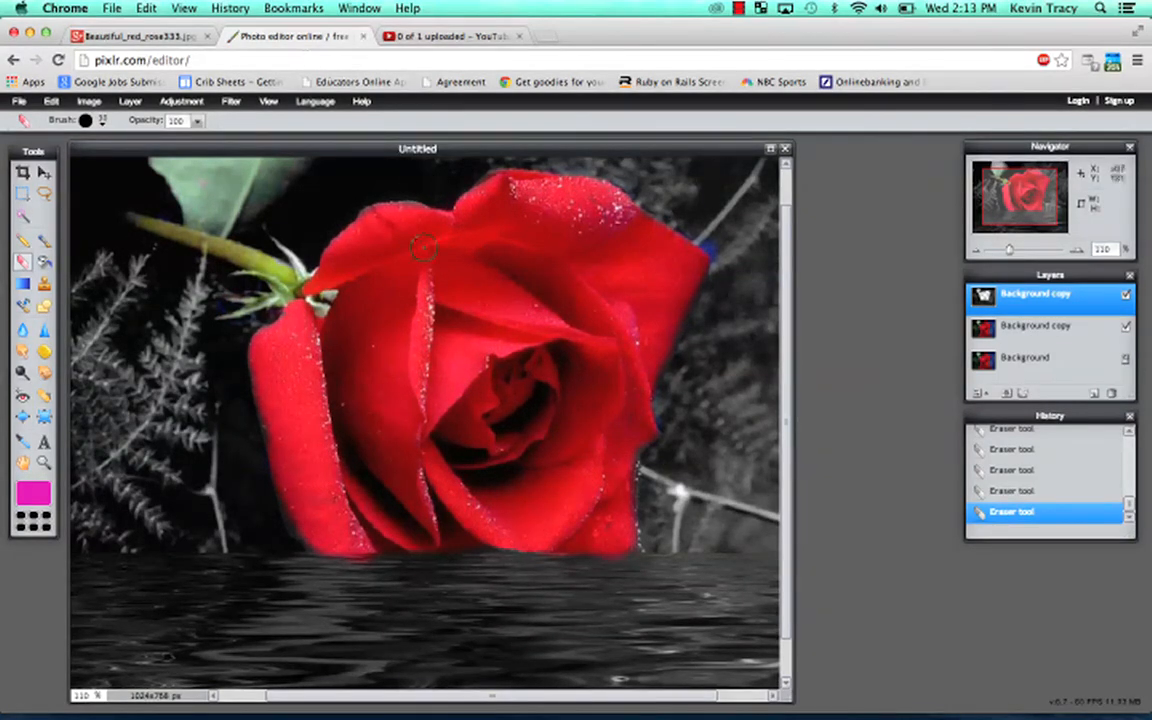
click(740, 9)
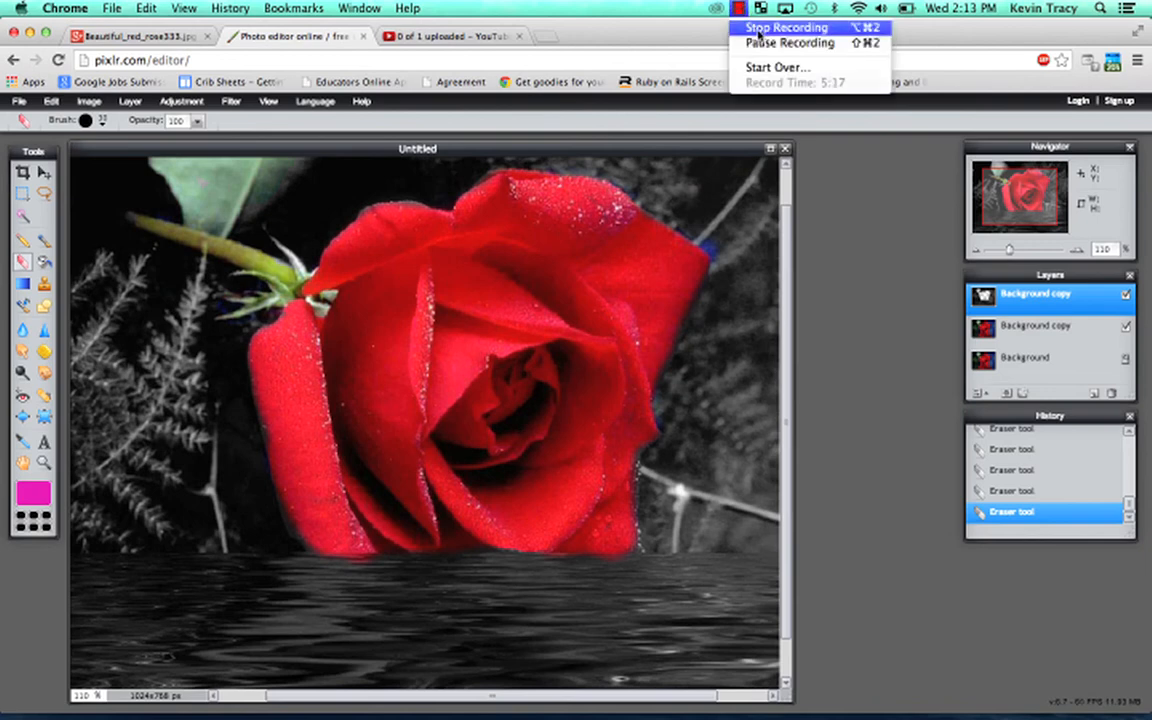